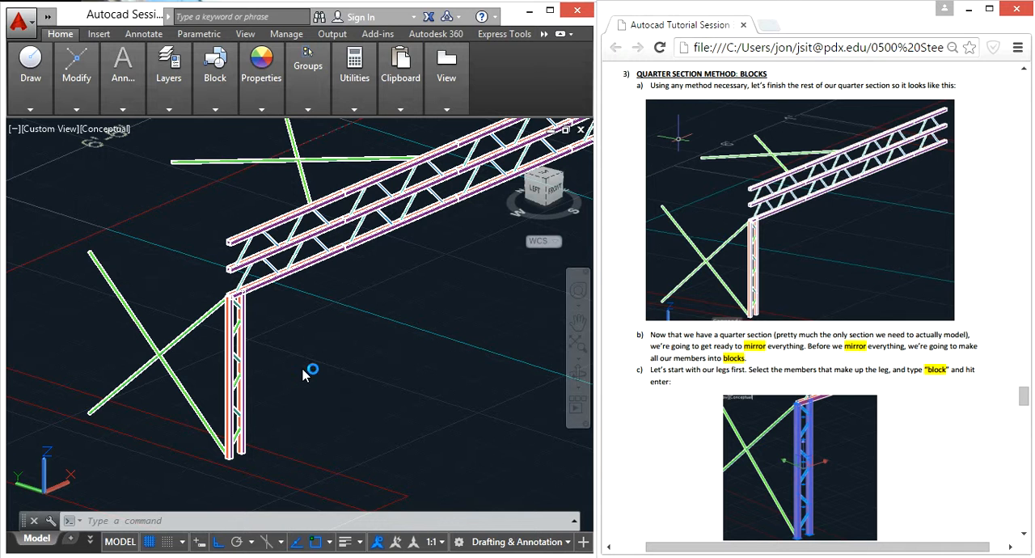
Step: Select the leg's two vertical tubes and the diagonal braces near its base
{"action": "scroll", "coordinate": [311, 303], "scroll_direction": "down", "scroll_amount": 2}
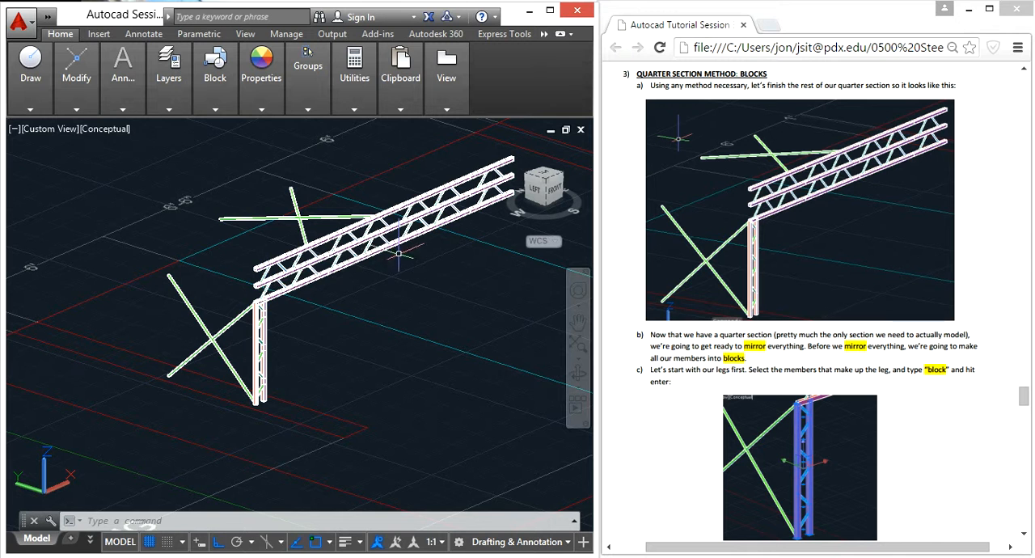
{"action": "scroll", "coordinate": [269, 329], "scroll_direction": "up", "scroll_amount": 2}
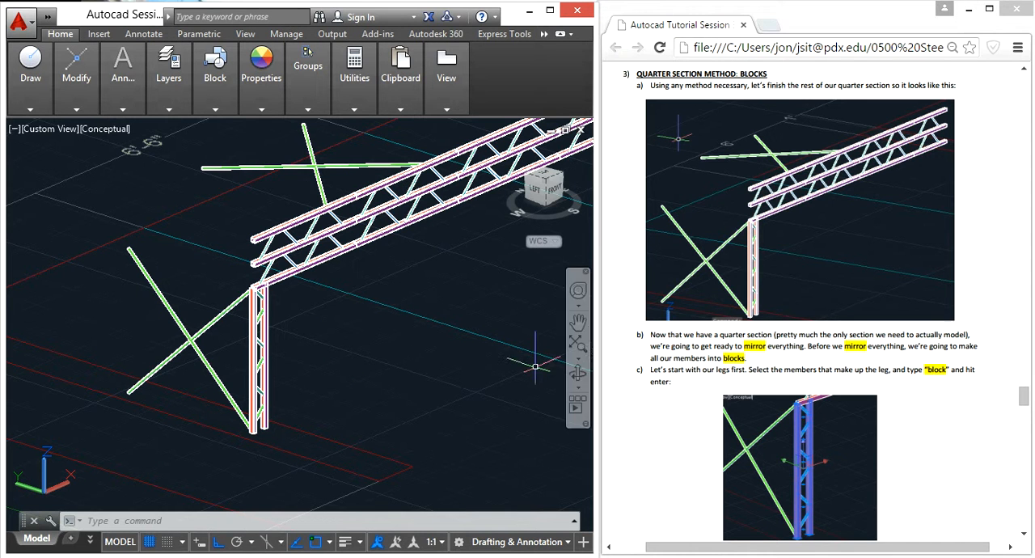
{"action": "left_click", "coordinate": [783, 357]}
{"action": "scroll", "coordinate": [786, 350], "scroll_direction": "down", "scroll_amount": 3}
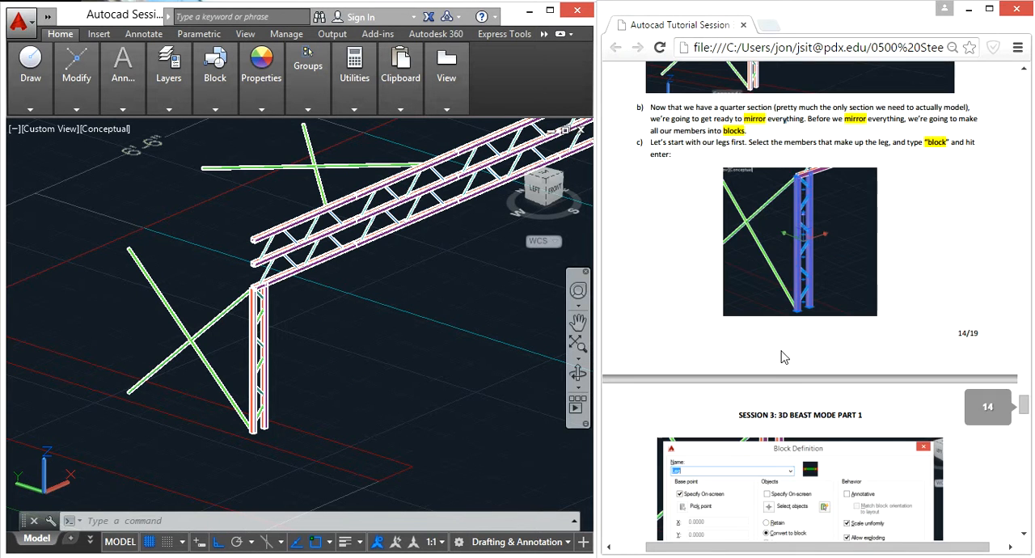
{"action": "left_click", "coordinate": [301, 363]}
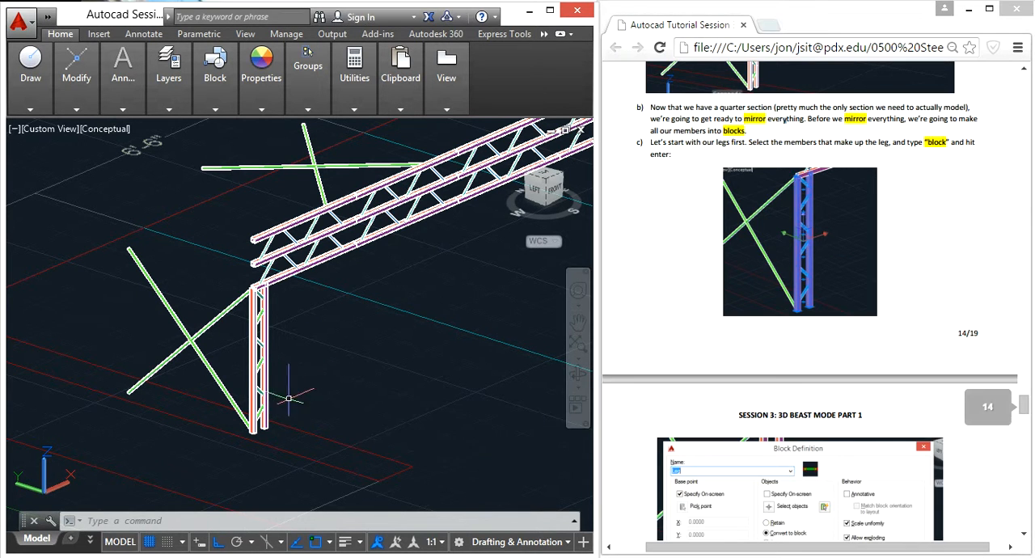
{"action": "scroll", "coordinate": [260, 404], "scroll_direction": "up", "scroll_amount": 5}
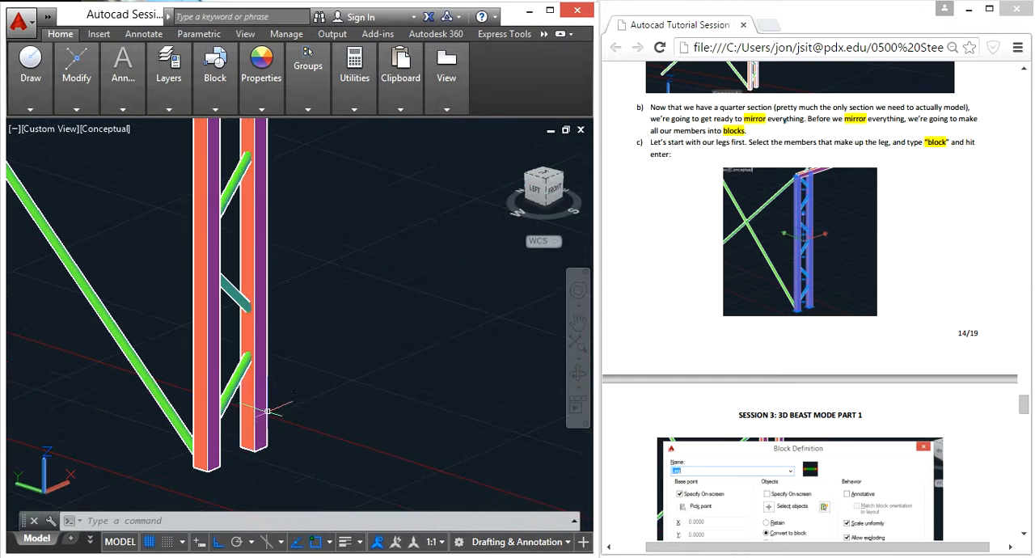
{"action": "left_click", "coordinate": [204, 384]}
{"action": "left_click", "coordinate": [240, 380]}
{"action": "left_click", "coordinate": [311, 346]}
{"action": "left_click", "coordinate": [239, 249]}
Step: Add the remaining diagonal braces up the height of the leg to the selection
{"action": "scroll", "coordinate": [315, 348], "scroll_direction": "down", "scroll_amount": 3}
{"action": "left_click", "coordinate": [337, 283]}
{"action": "left_click", "coordinate": [263, 146]}
{"action": "middle_click_drag", "start_coordinate": [368, 290], "coordinate": [329, 259]}
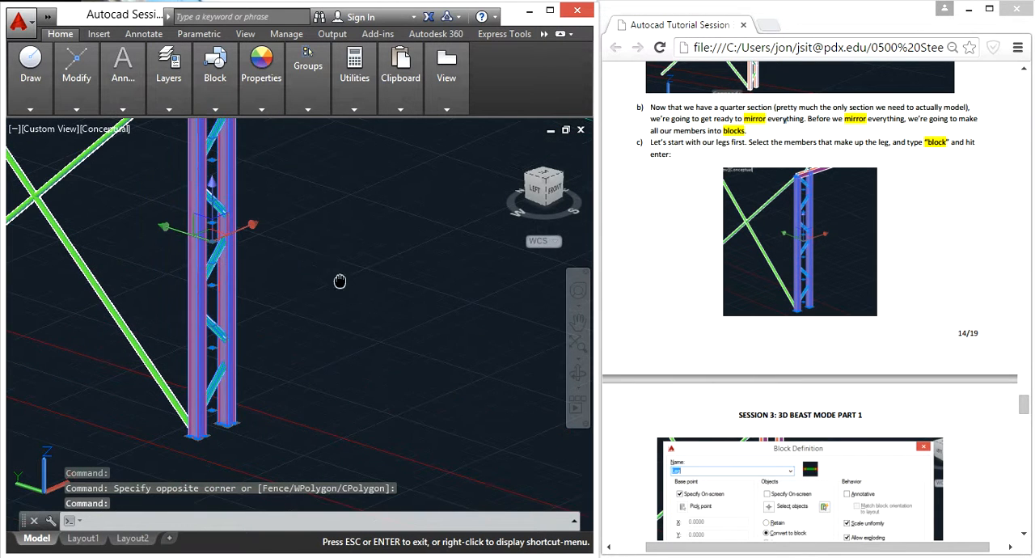
{"action": "middle_click_drag", "start_coordinate": [315, 178], "coordinate": [362, 324]}
{"action": "left_click", "coordinate": [295, 216]}
{"action": "scroll", "coordinate": [316, 279], "scroll_direction": "down", "scroll_amount": 3}
{"action": "scroll", "coordinate": [338, 358], "scroll_direction": "up", "scroll_amount": 3}
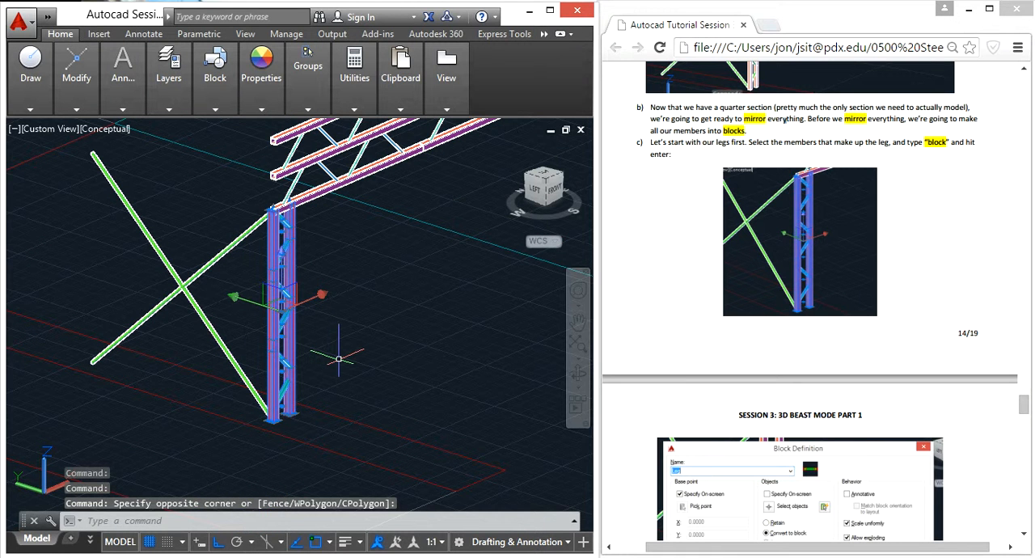
Step: Convert the selected leg members into a block named Leg, with its base point at the front tube's bottom front corner
{"action": "type", "text": "bl"}
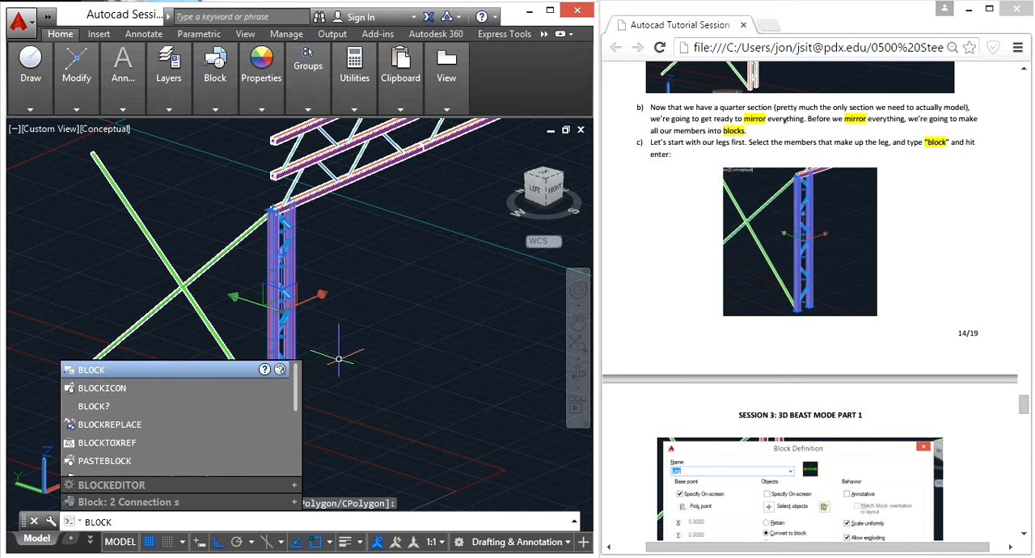
{"action": "key", "text": "Return"}
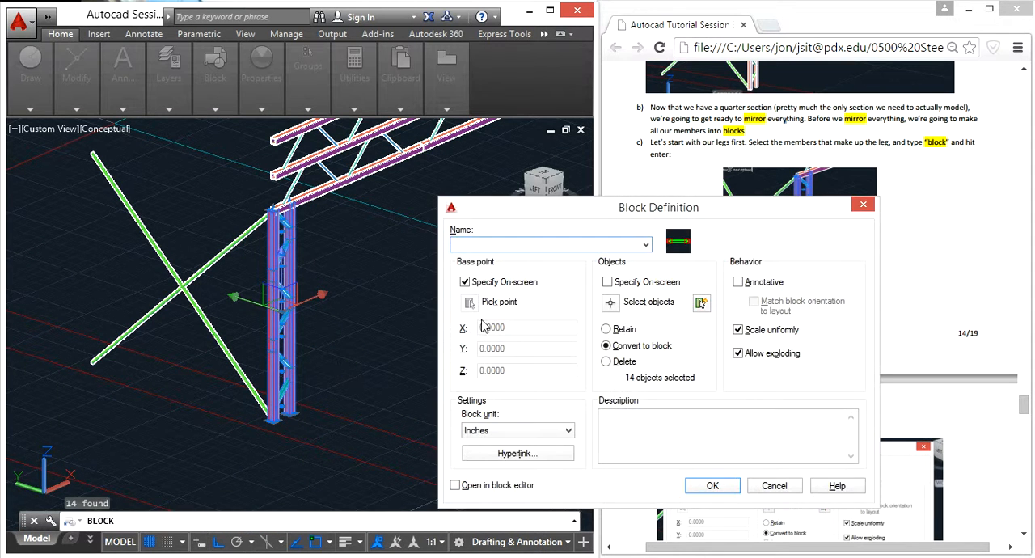
{"action": "left_click_drag", "start_coordinate": [547, 212], "coordinate": [238, 191]}
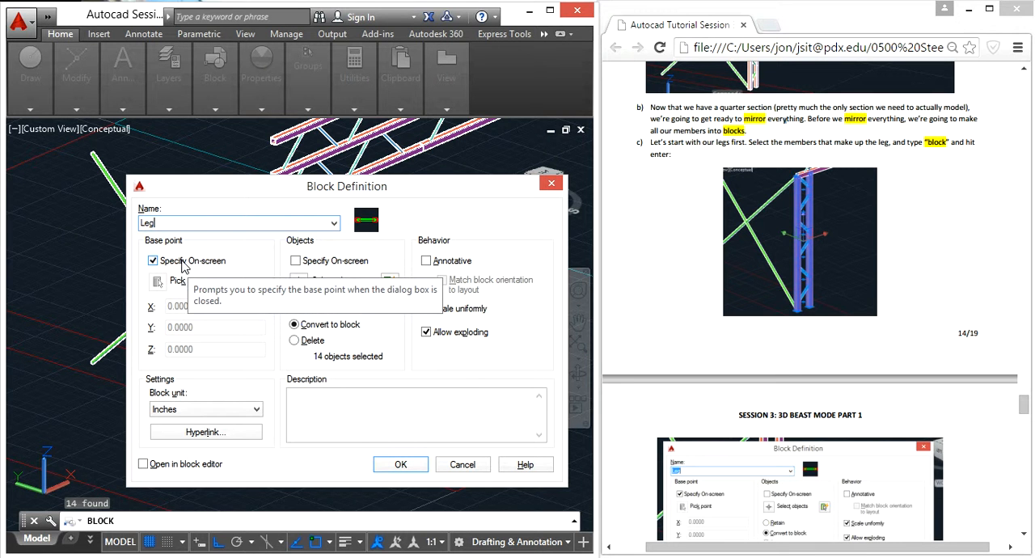
{"action": "left_click", "coordinate": [408, 472]}
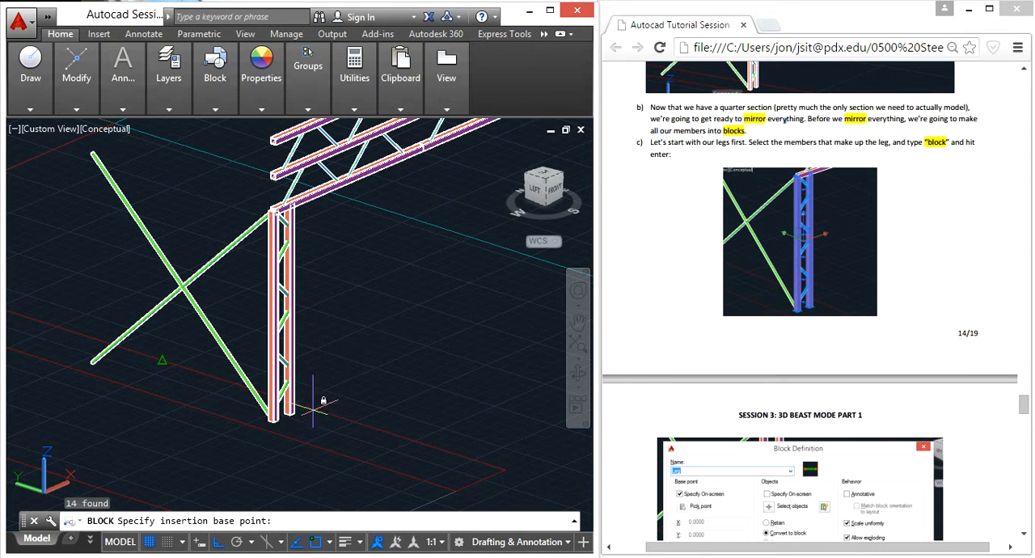
{"action": "scroll", "coordinate": [279, 416], "scroll_direction": "up", "scroll_amount": 5}
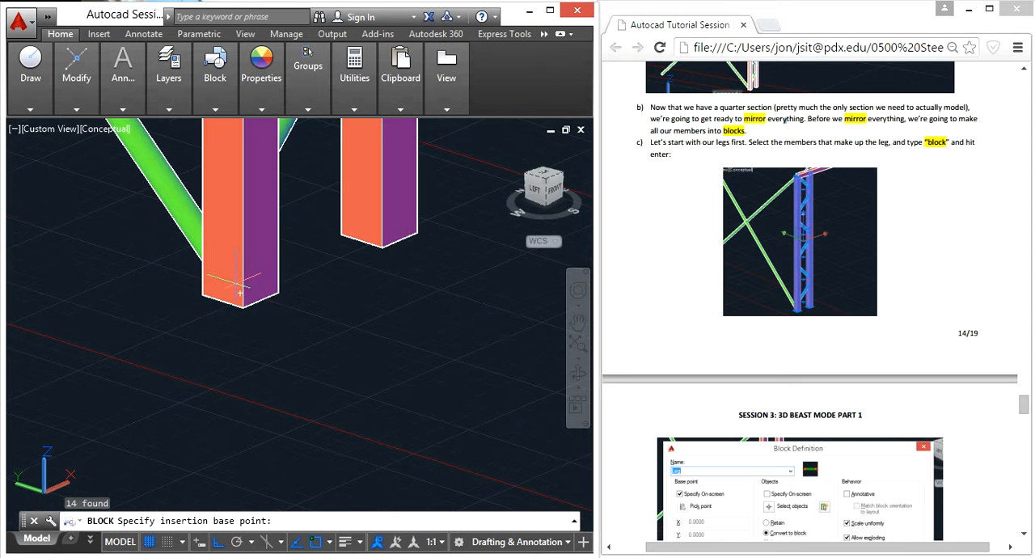
{"action": "left_click", "coordinate": [241, 307]}
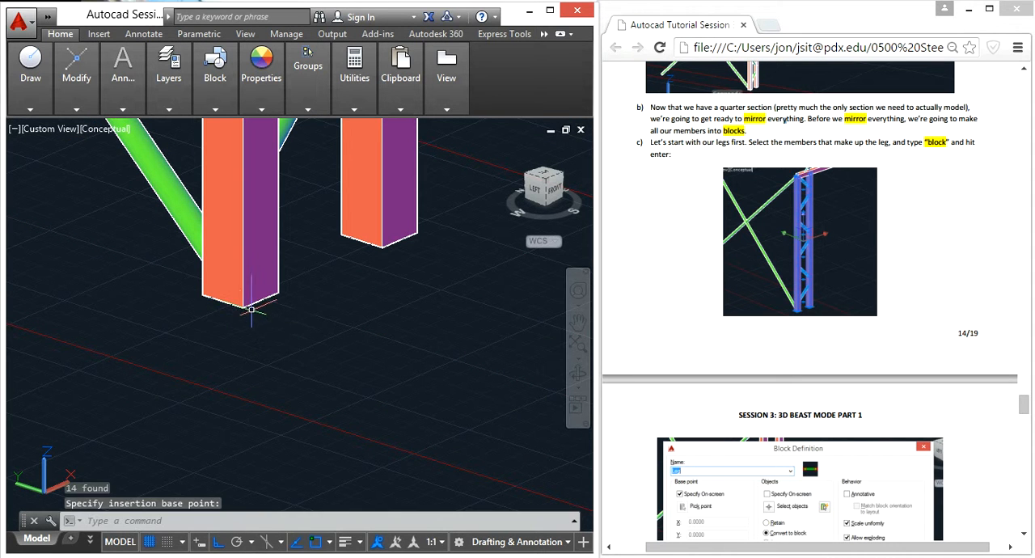
Step: Read the tutorial's notes on insertion points and on the other blocks to make
{"action": "scroll", "coordinate": [365, 288], "scroll_direction": "down", "scroll_amount": 2}
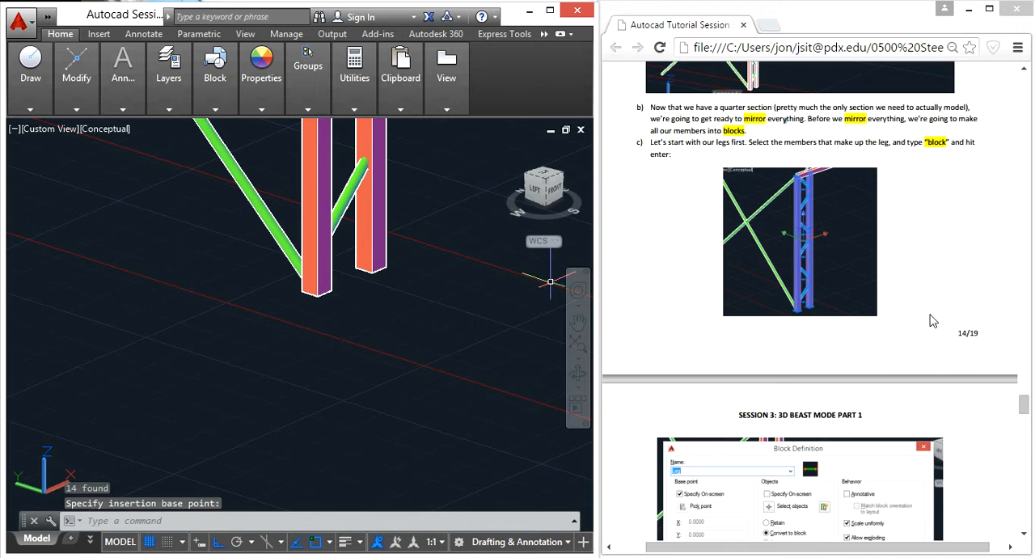
{"action": "scroll", "coordinate": [929, 324], "scroll_direction": "down", "scroll_amount": 5}
{"action": "scroll", "coordinate": [931, 306], "scroll_direction": "down", "scroll_amount": 3}
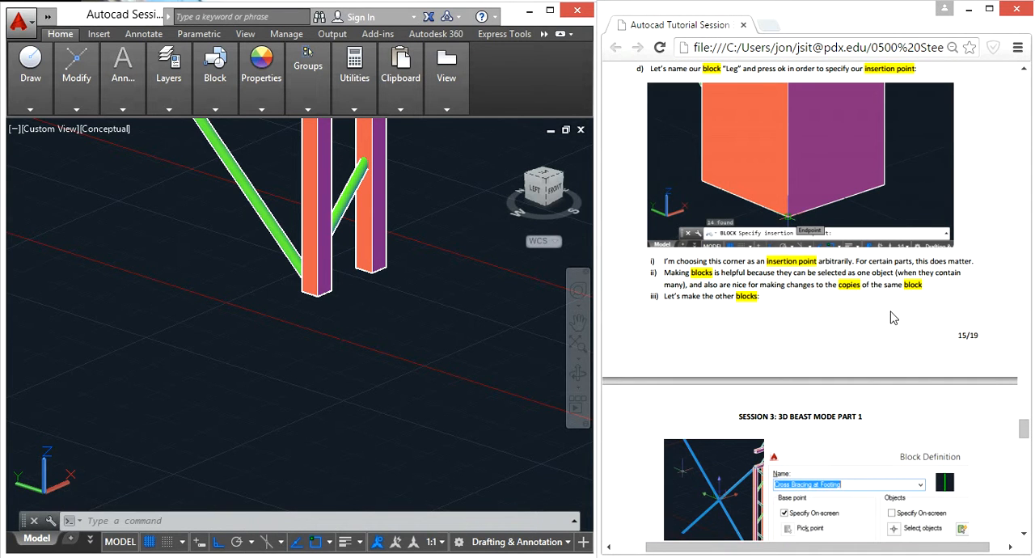
{"action": "scroll", "coordinate": [888, 320], "scroll_direction": "down", "scroll_amount": 1}
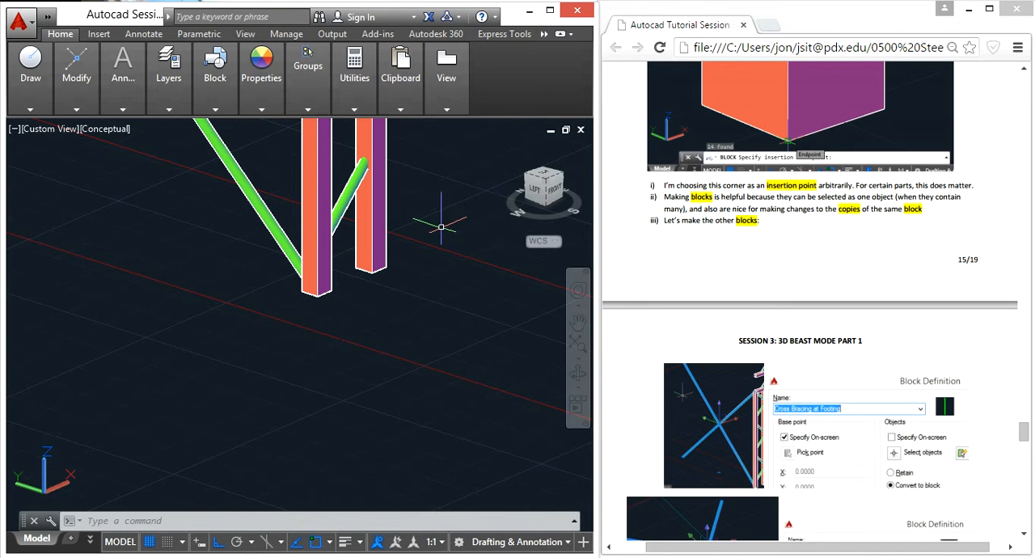
Step: Try to convert the crossed braces beside the leg into a block named Cross Bracing at Footing
{"action": "middle_click_drag", "start_coordinate": [440, 229], "coordinate": [304, 402]}
{"action": "scroll", "coordinate": [355, 306], "scroll_direction": "down", "scroll_amount": 4}
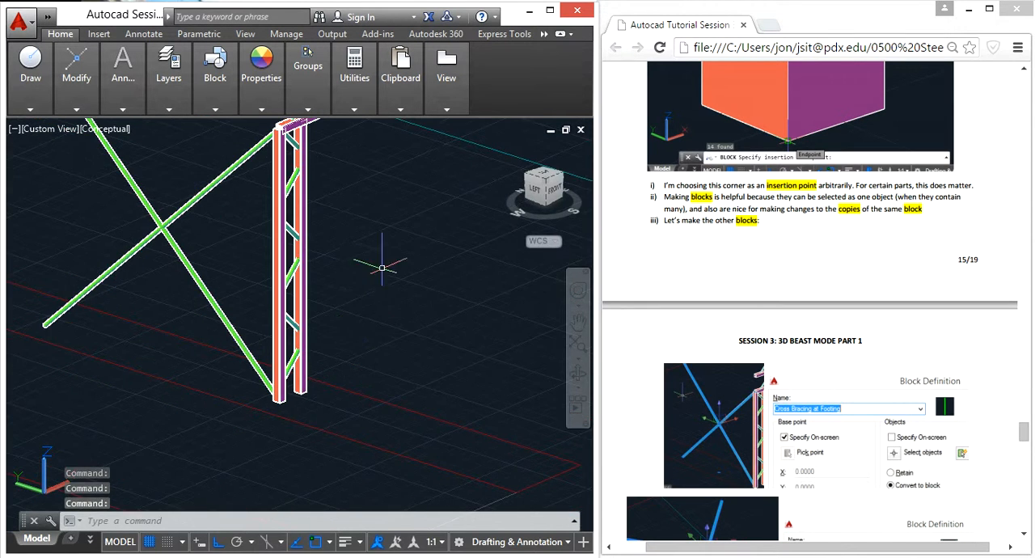
{"action": "middle_click_drag", "start_coordinate": [360, 184], "coordinate": [388, 290]}
{"action": "key", "text": "Escape"}
{"action": "key", "text": "Escape"}
{"action": "key", "text": "Escape"}
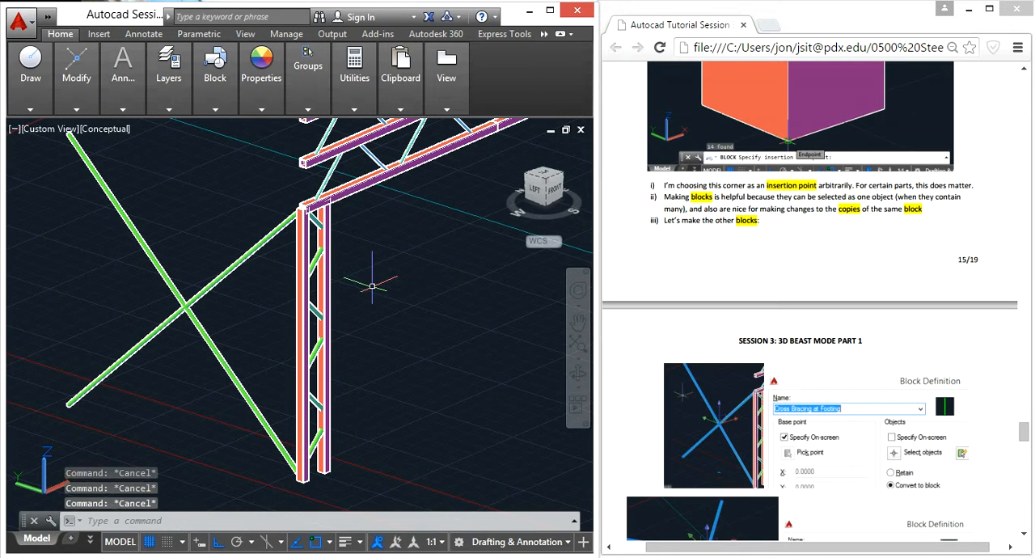
{"action": "left_click", "coordinate": [241, 324]}
{"action": "left_click", "coordinate": [201, 293]}
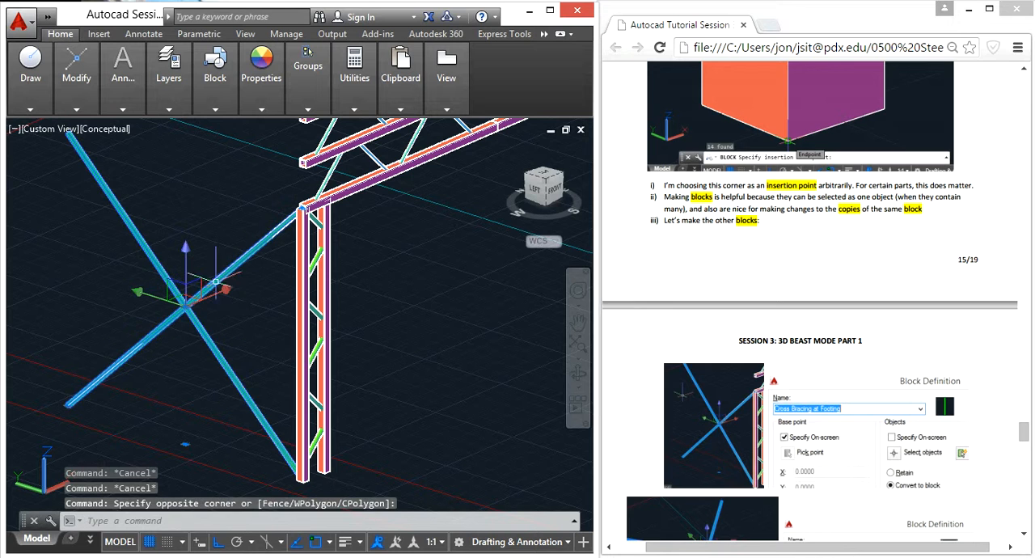
{"action": "type", "text": "block"}
{"action": "key", "text": "Return"}
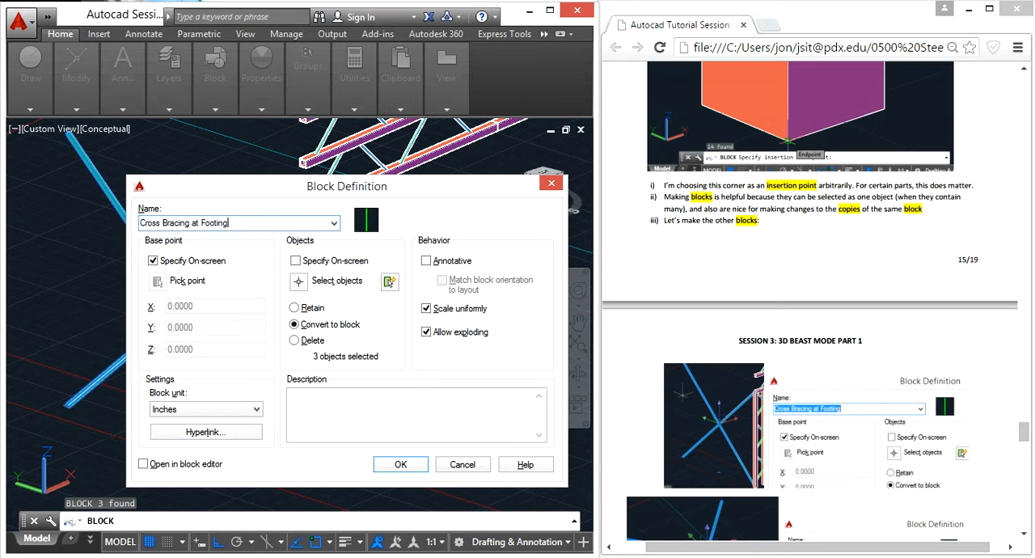
{"action": "left_click", "coordinate": [398, 465]}
{"action": "scroll", "coordinate": [416, 323], "scroll_direction": "down", "scroll_amount": 3}
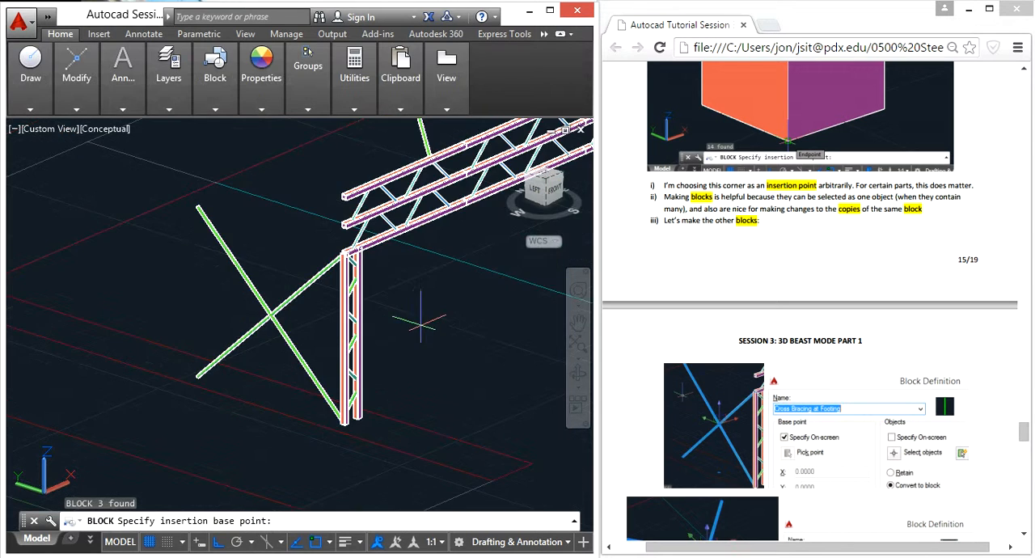
{"action": "middle_click_drag", "start_coordinate": [415, 159], "coordinate": [296, 270]}
{"action": "key", "text": "Escape"}
Step: Convert the crossed braces at the decking into a block named Cross Bracing at Decking, with its base point at a tube's open end
{"action": "scroll", "coordinate": [294, 270], "scroll_direction": "up", "scroll_amount": 2}
{"action": "left_click", "coordinate": [295, 266]}
{"action": "left_click", "coordinate": [250, 230]}
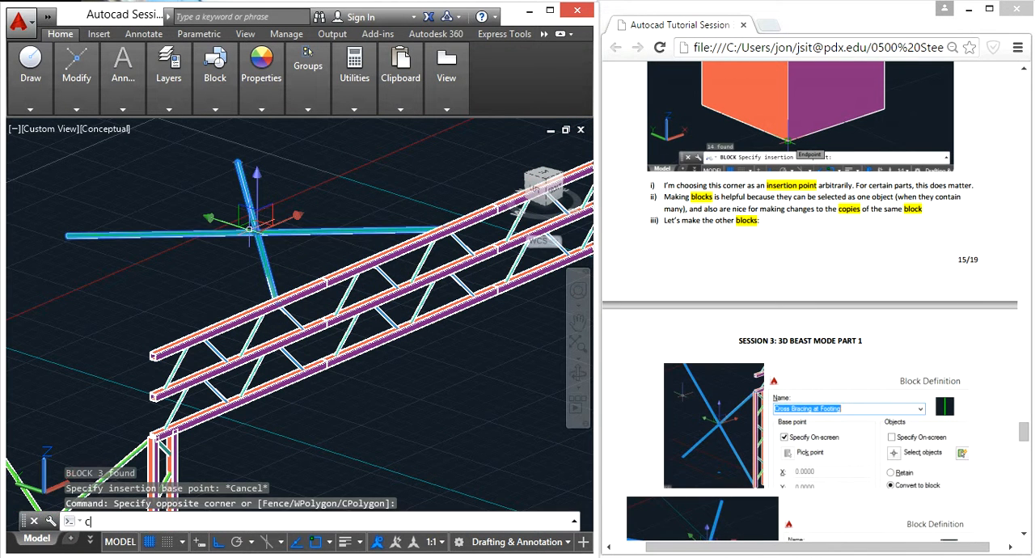
{"action": "type", "text": "b"}
{"action": "key", "text": "Return"}
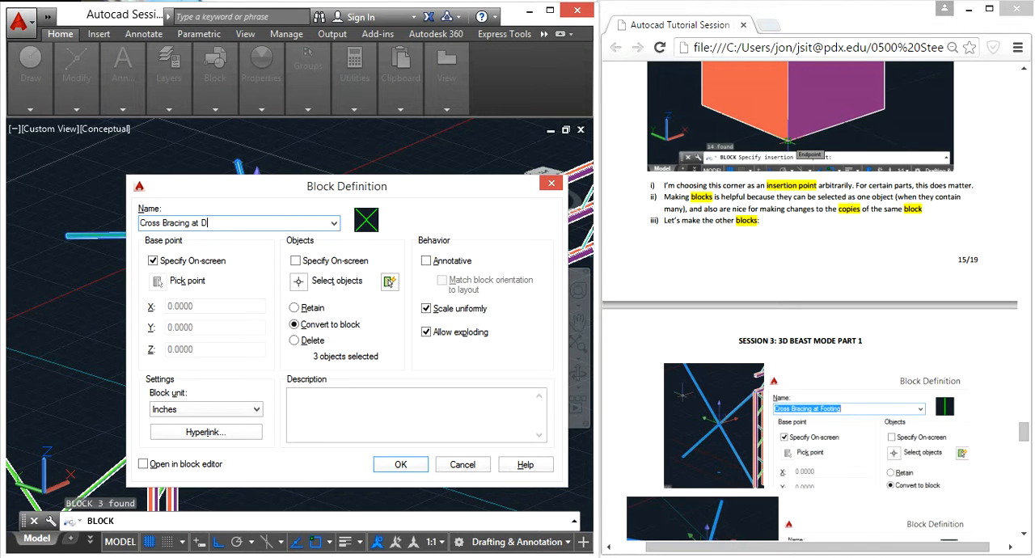
{"action": "left_click", "coordinate": [399, 464]}
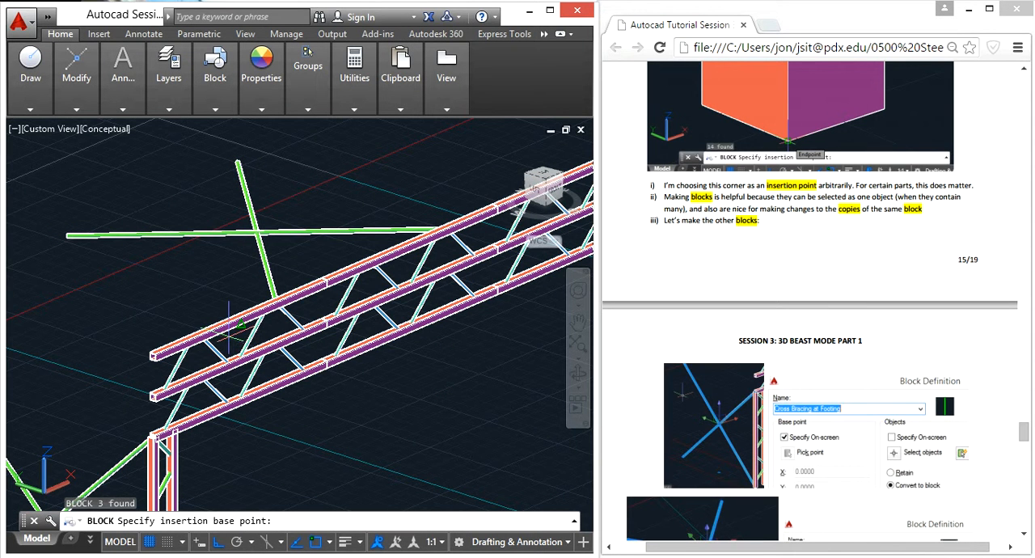
{"action": "scroll", "coordinate": [68, 235], "scroll_direction": "up", "scroll_amount": 5}
{"action": "scroll", "coordinate": [97, 275], "scroll_direction": "up", "scroll_amount": 2}
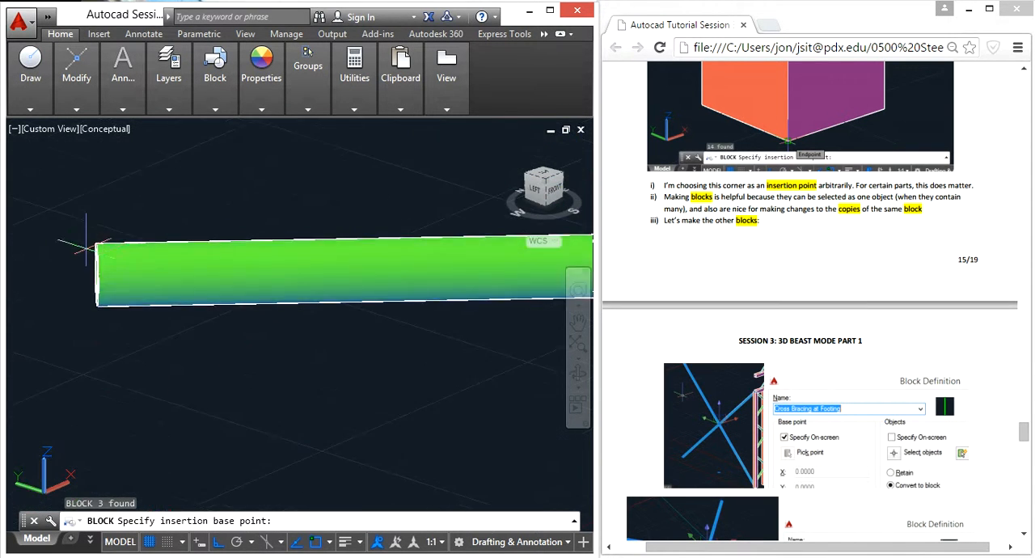
{"action": "scroll", "coordinate": [115, 287], "scroll_direction": "down", "scroll_amount": 2}
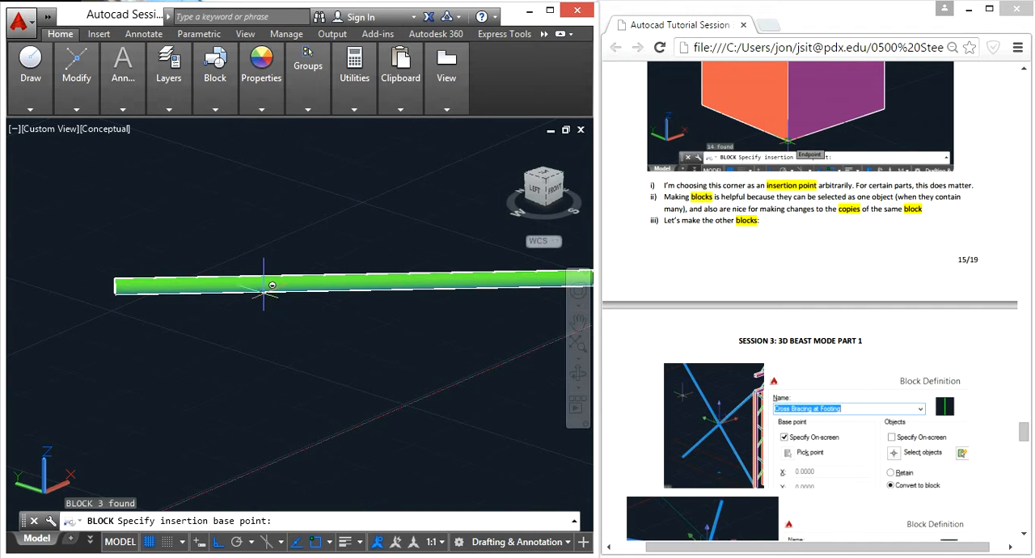
{"action": "scroll", "coordinate": [210, 308], "scroll_direction": "up", "scroll_amount": 5}
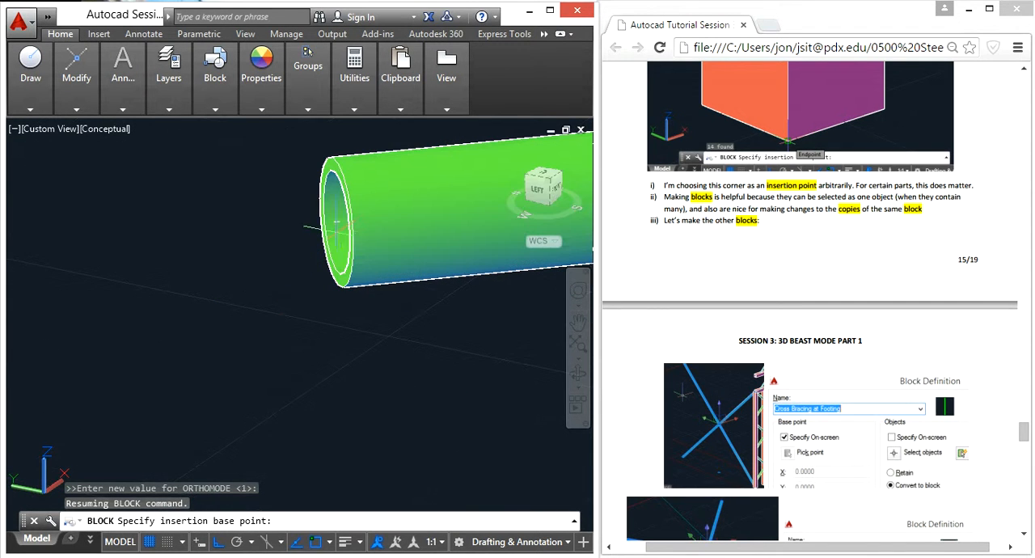
{"action": "left_click", "coordinate": [333, 222]}
Step: Select the end section's top and middle chords together with the diagonal braces between them
{"action": "scroll", "coordinate": [342, 246], "scroll_direction": "down", "scroll_amount": 8}
{"action": "middle_click_drag", "start_coordinate": [425, 348], "coordinate": [201, 309]}
{"action": "scroll", "coordinate": [200, 308], "scroll_direction": "down", "scroll_amount": 4}
{"action": "scroll", "coordinate": [281, 347], "scroll_direction": "up", "scroll_amount": 6}
{"action": "left_click", "coordinate": [272, 300]}
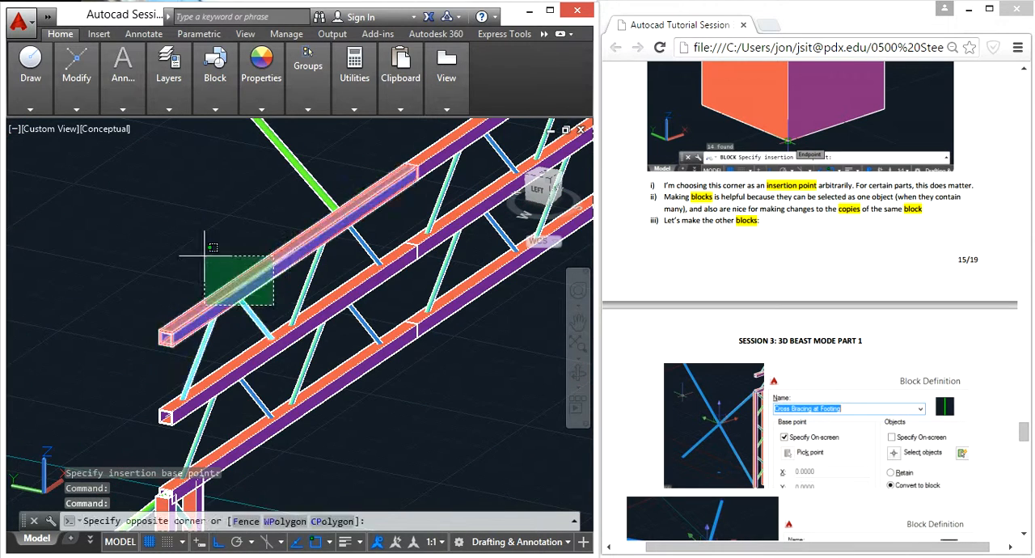
{"action": "left_click", "coordinate": [201, 256]}
{"action": "scroll", "coordinate": [252, 271], "scroll_direction": "up", "scroll_amount": 2}
{"action": "left_click", "coordinate": [348, 256]}
{"action": "left_click", "coordinate": [317, 245]}
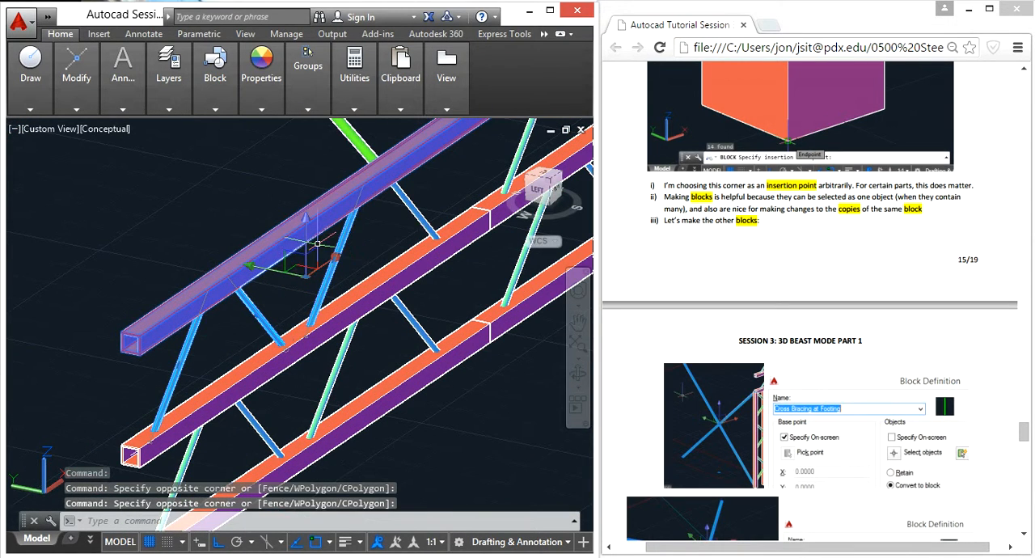
{"action": "left_click", "coordinate": [446, 209]}
{"action": "left_click", "coordinate": [398, 210]}
{"action": "left_click", "coordinate": [418, 260]}
{"action": "scroll", "coordinate": [443, 252], "scroll_direction": "down", "scroll_amount": 3}
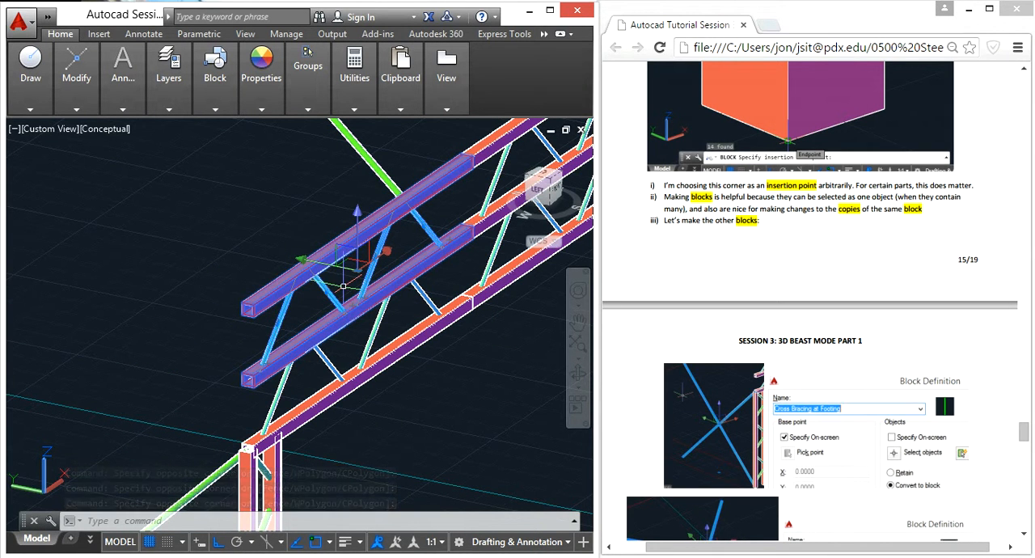
Step: Try to convert the selected upper truss members into a block named End Top Decking
{"action": "type", "text": "b"}
{"action": "key", "text": "Return"}
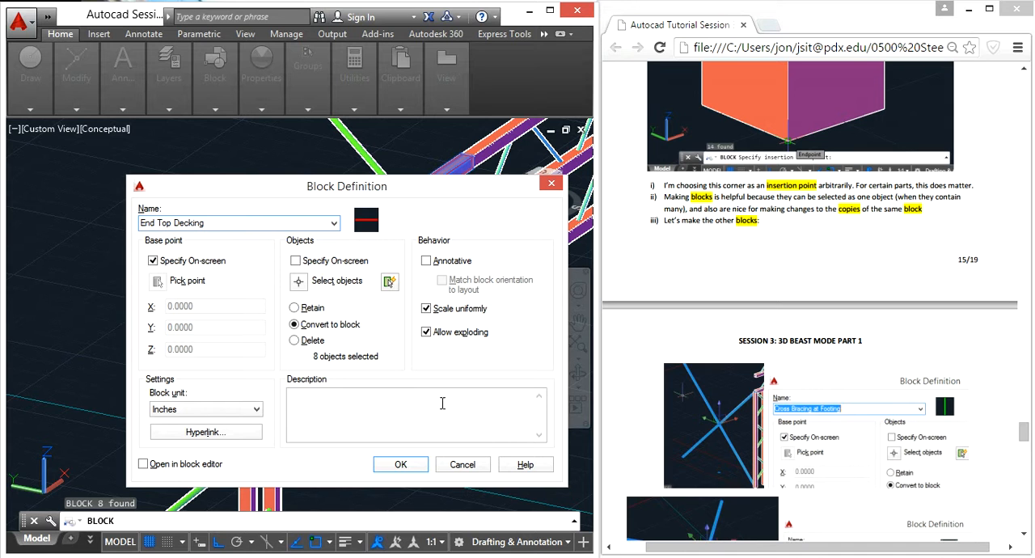
{"action": "left_click", "coordinate": [401, 465]}
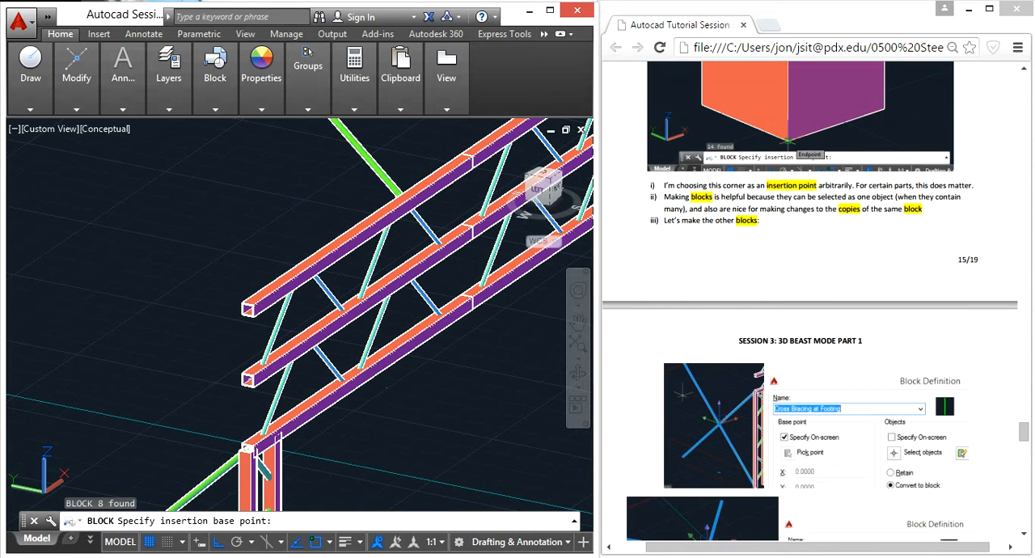
{"action": "key", "text": "Escape"}
Step: Select the end section's bottom chord and the diagonal braces connecting it to the middle chord
{"action": "left_click", "coordinate": [411, 393]}
{"action": "left_click", "coordinate": [318, 354]}
{"action": "left_click", "coordinate": [315, 381]}
{"action": "left_click", "coordinate": [287, 382]}
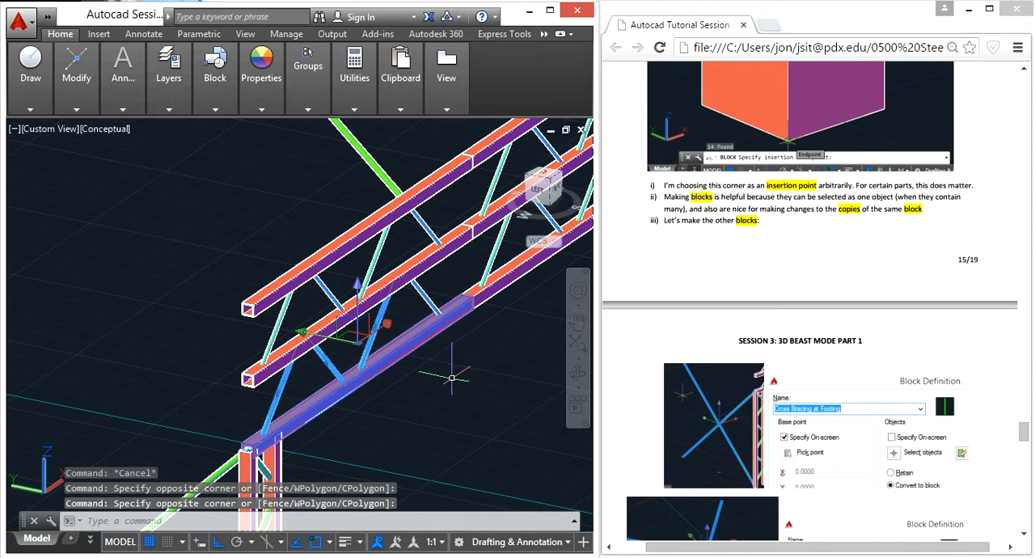
{"action": "left_click", "coordinate": [474, 357]}
{"action": "left_click", "coordinate": [390, 300]}
{"action": "left_click", "coordinate": [523, 299], "text": "shift"}
{"action": "left_click", "coordinate": [518, 283], "text": "shift"}
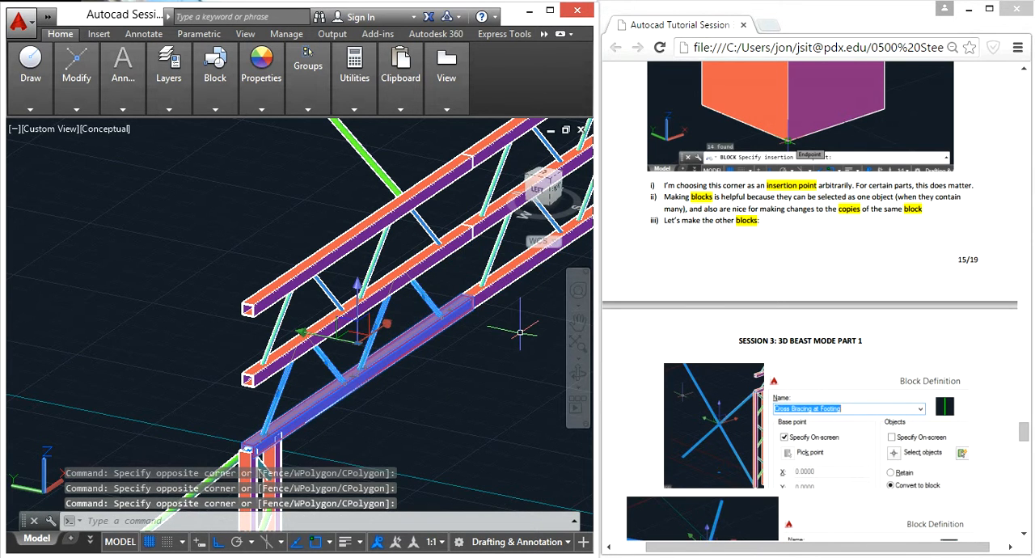
Step: Convert the selected bottom chord and braces into a block named End Bottom Decking, with its base point at the chord's open end
{"action": "type", "text": "b"}
{"action": "key", "text": "Return"}
{"action": "type", "text": "End Bottom Decking"}
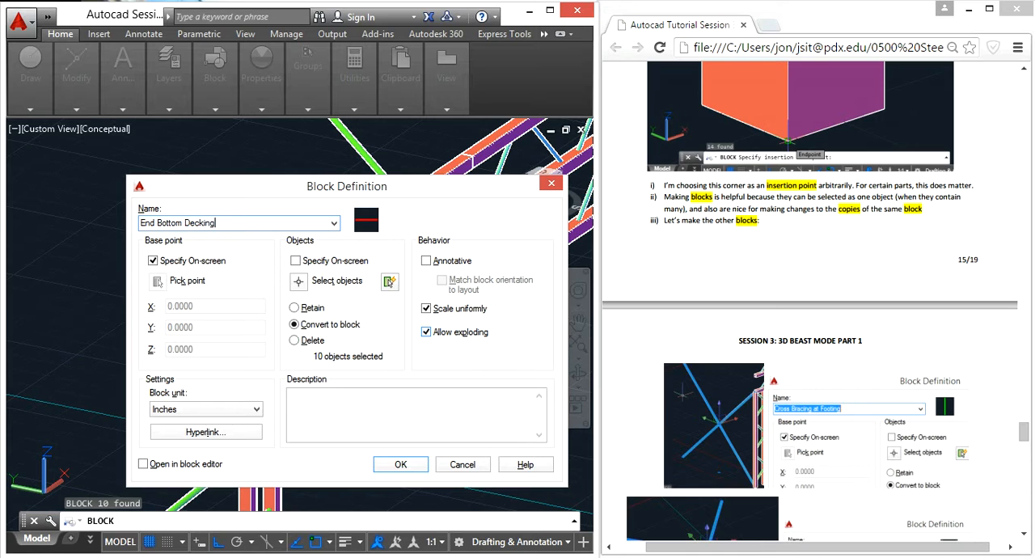
{"action": "left_click", "coordinate": [400, 464]}
{"action": "scroll", "coordinate": [251, 428], "scroll_direction": "up", "scroll_amount": 5}
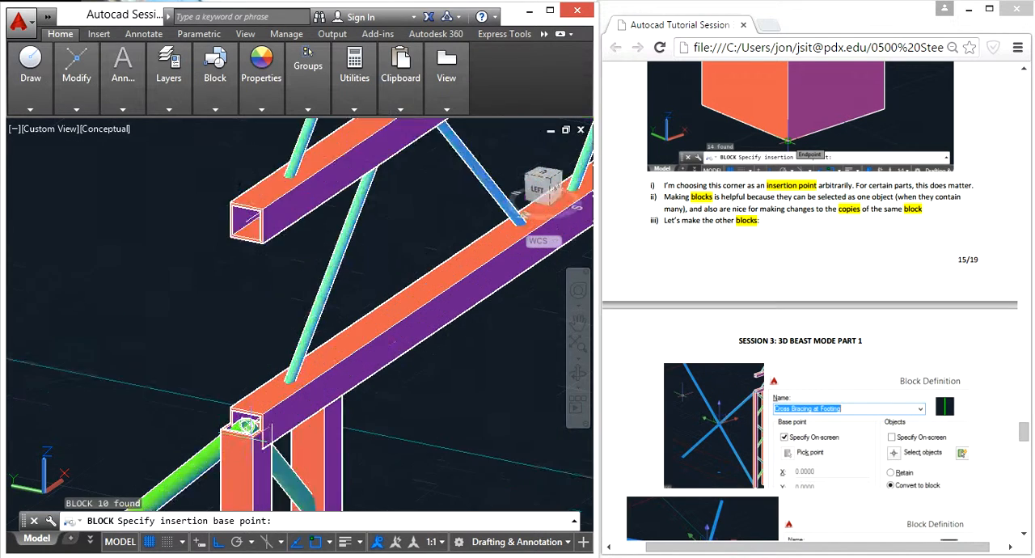
{"action": "left_click", "coordinate": [298, 341]}
{"action": "scroll", "coordinate": [287, 372], "scroll_direction": "down", "scroll_amount": 6}
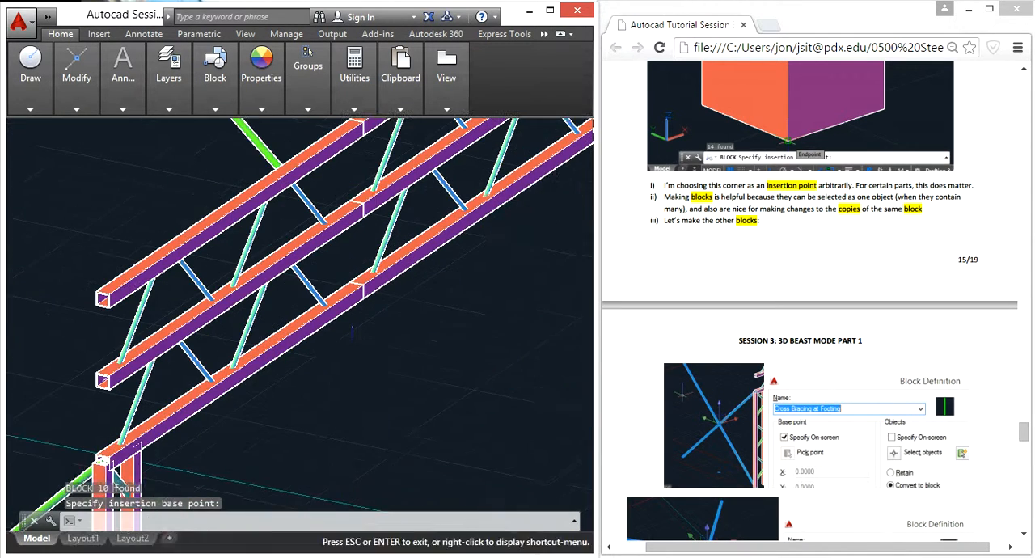
Step: Select the top chord of the section next to the end section and the first three diagonal braces beneath it
{"action": "scroll", "coordinate": [285, 380], "scroll_direction": "down", "scroll_amount": 3}
{"action": "scroll", "coordinate": [344, 212], "scroll_direction": "up", "scroll_amount": 2}
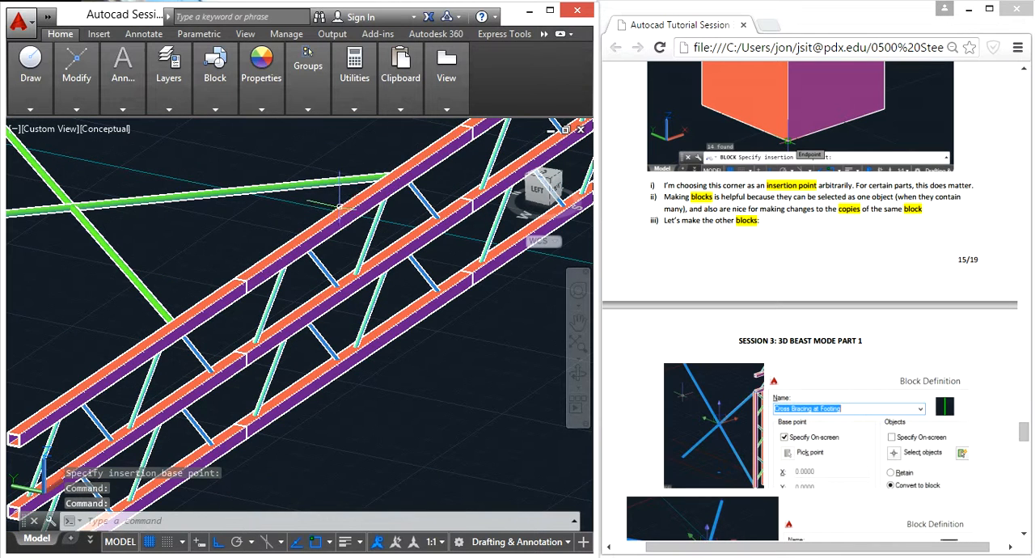
{"action": "left_click", "coordinate": [350, 229]}
{"action": "left_click", "coordinate": [342, 216]}
{"action": "left_click", "coordinate": [322, 266]}
{"action": "scroll", "coordinate": [322, 269], "scroll_direction": "up", "scroll_amount": 3}
{"action": "left_click", "coordinate": [342, 233]}
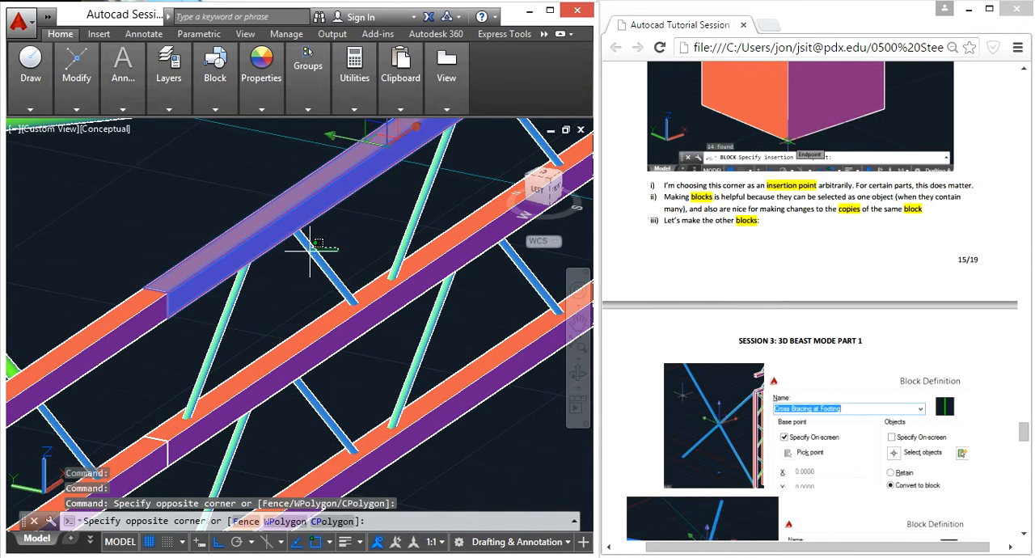
{"action": "left_click", "coordinate": [293, 290]}
{"action": "left_click", "coordinate": [283, 307]}
{"action": "left_click", "coordinate": [214, 312]}
{"action": "left_click", "coordinate": [445, 199]}
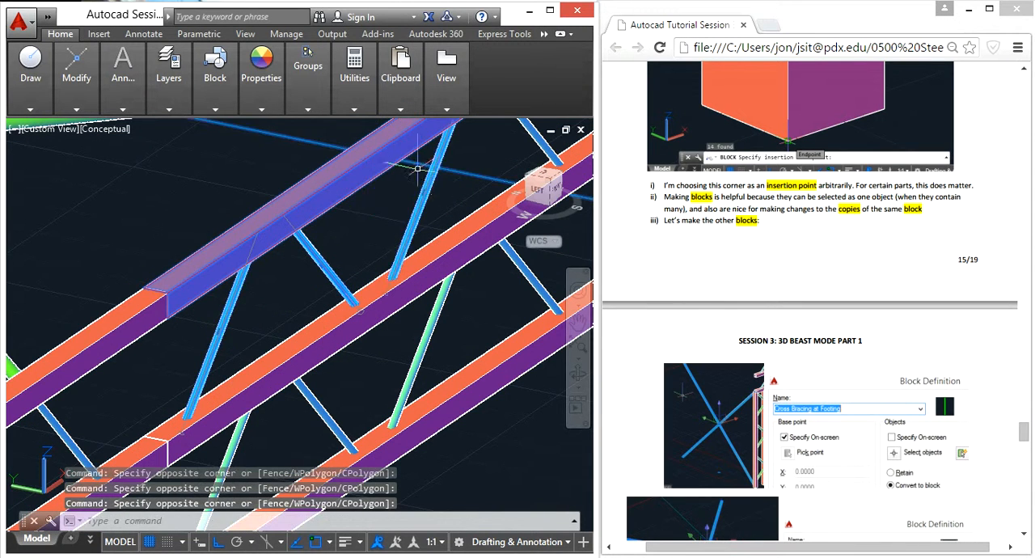
{"action": "left_click", "coordinate": [411, 165]}
Step: Add that section's last upper diagonal brace and its middle chord to the selection
{"action": "middle_click_drag", "start_coordinate": [473, 187], "coordinate": [404, 313]}
{"action": "left_click", "coordinate": [413, 307], "text": "shift"}
{"action": "left_click", "coordinate": [401, 321], "text": "shift"}
{"action": "left_click", "coordinate": [488, 250]}
{"action": "left_click", "coordinate": [432, 247]}
{"action": "left_click", "coordinate": [458, 253]}
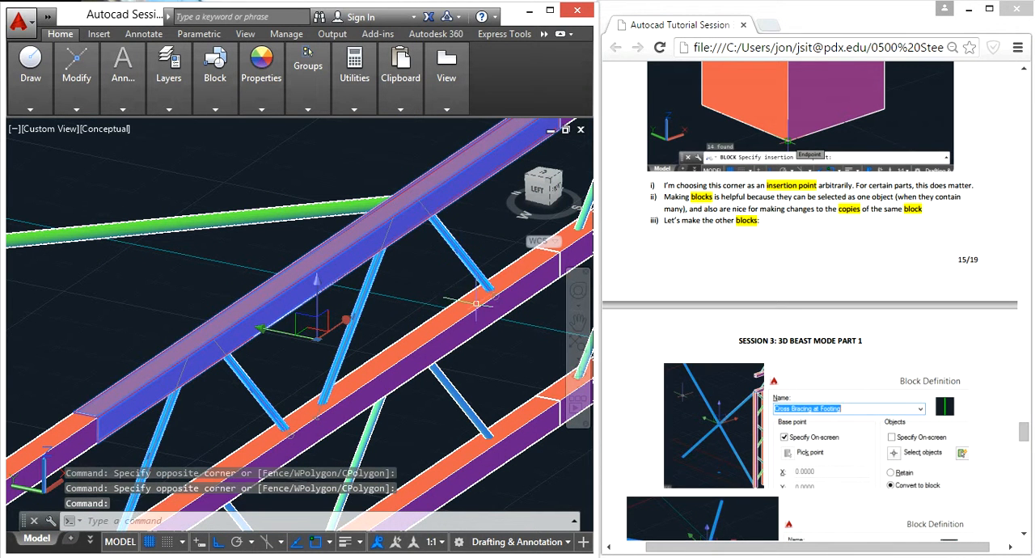
{"action": "left_click", "coordinate": [468, 317]}
{"action": "left_click", "coordinate": [519, 369]}
{"action": "scroll", "coordinate": [485, 352], "scroll_direction": "down", "scroll_amount": 2}
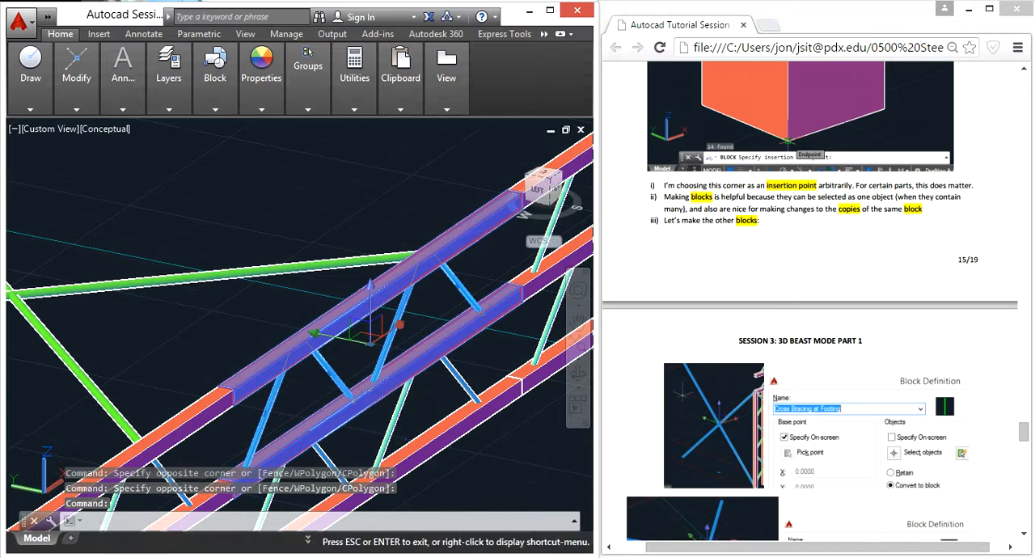
Step: Convert the selected members into a block named Top Decking, with its base point at the top chord's corner by the end section joint
{"action": "middle_click_drag", "start_coordinate": [302, 391], "coordinate": [302, 383]}
{"action": "type", "text": "b"}
{"action": "key", "text": "Return"}
{"action": "type", "text": "Top Decking"}
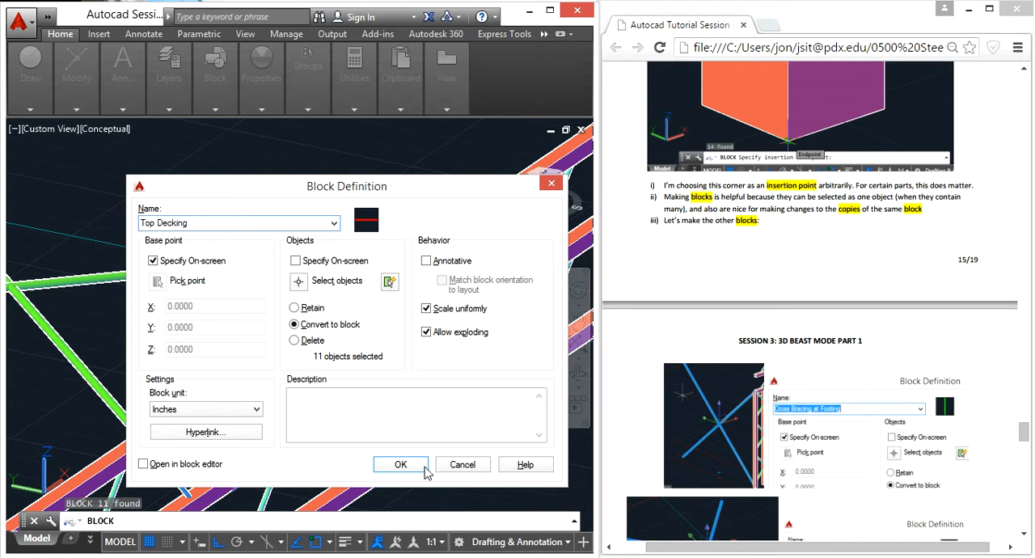
{"action": "left_click", "coordinate": [398, 464]}
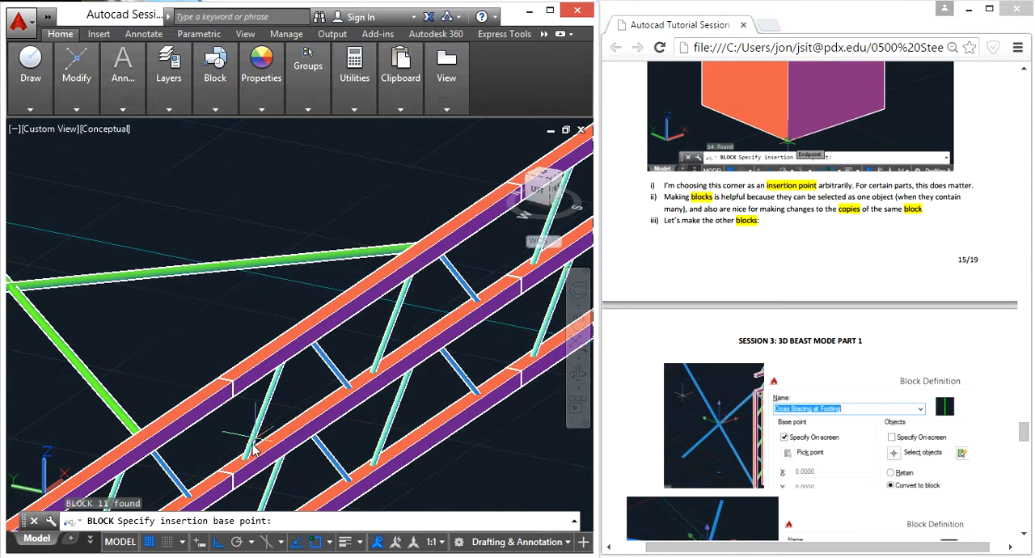
{"action": "scroll", "coordinate": [235, 384], "scroll_direction": "up", "scroll_amount": 4}
{"action": "left_click", "coordinate": [235, 380]}
{"action": "scroll", "coordinate": [285, 374], "scroll_direction": "down", "scroll_amount": 5}
Step: Select the same section's bottom chord and the diagonal braces connecting it to the middle chord, picking the 3D Solid where objects overlap
{"action": "scroll", "coordinate": [291, 376], "scroll_direction": "up", "scroll_amount": 2}
{"action": "left_click", "coordinate": [335, 428]}
{"action": "left_click", "coordinate": [263, 417]}
{"action": "left_click", "coordinate": [488, 437]}
{"action": "left_click", "coordinate": [402, 516]}
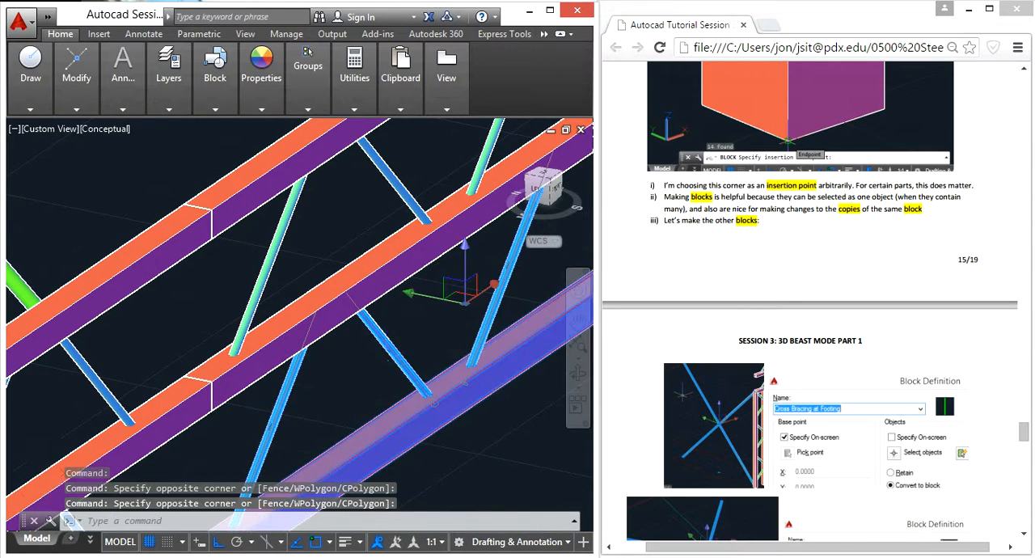
{"action": "scroll", "coordinate": [509, 307], "scroll_direction": "down", "scroll_amount": 4}
{"action": "left_click", "coordinate": [514, 289]}
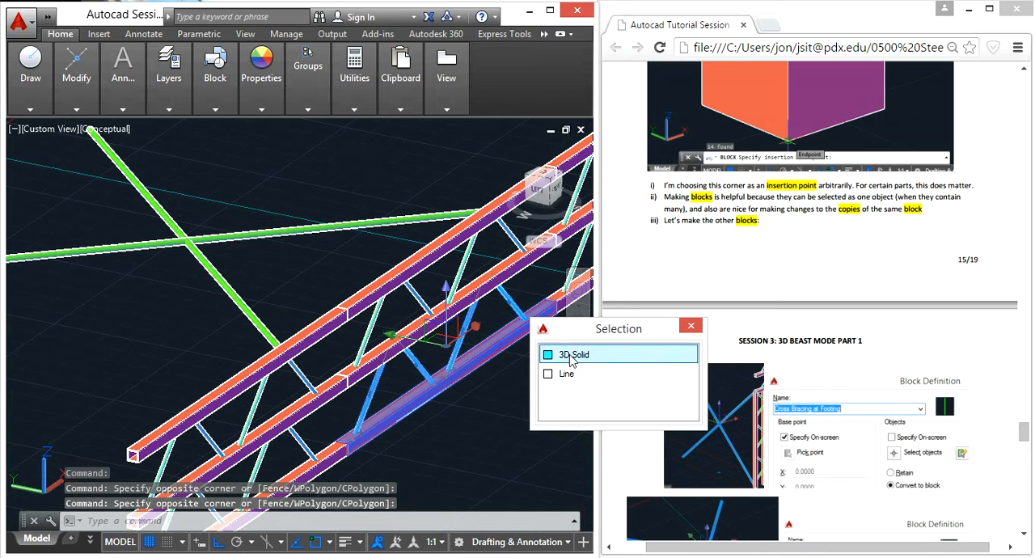
{"action": "left_click", "coordinate": [573, 353]}
{"action": "scroll", "coordinate": [363, 464], "scroll_direction": "up", "scroll_amount": 5}
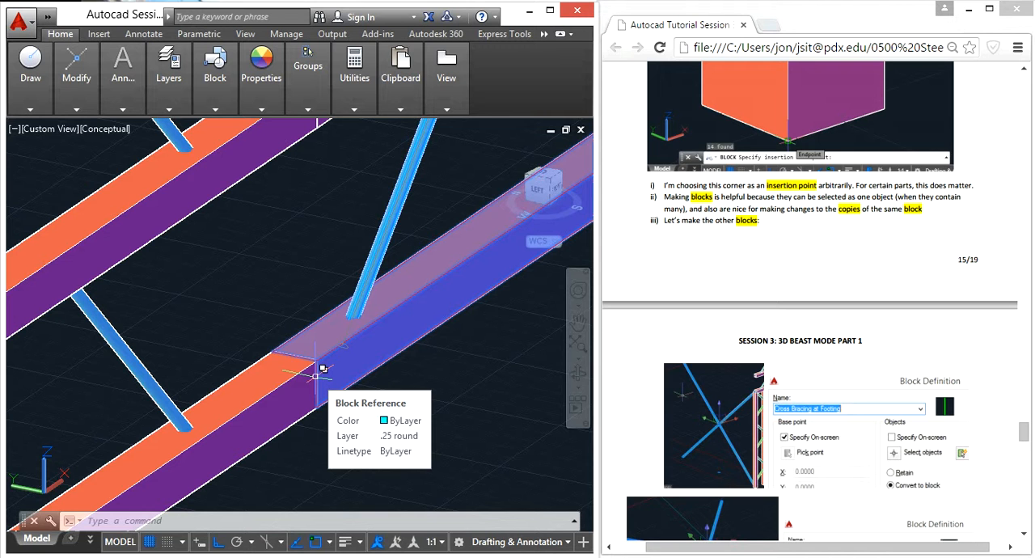
Step: Convert the selected members into a block named Bottom Decking, with its base point at the bottom chord's lower corner by the end section joint
{"action": "type", "text": "b"}
{"action": "key", "text": "Return"}
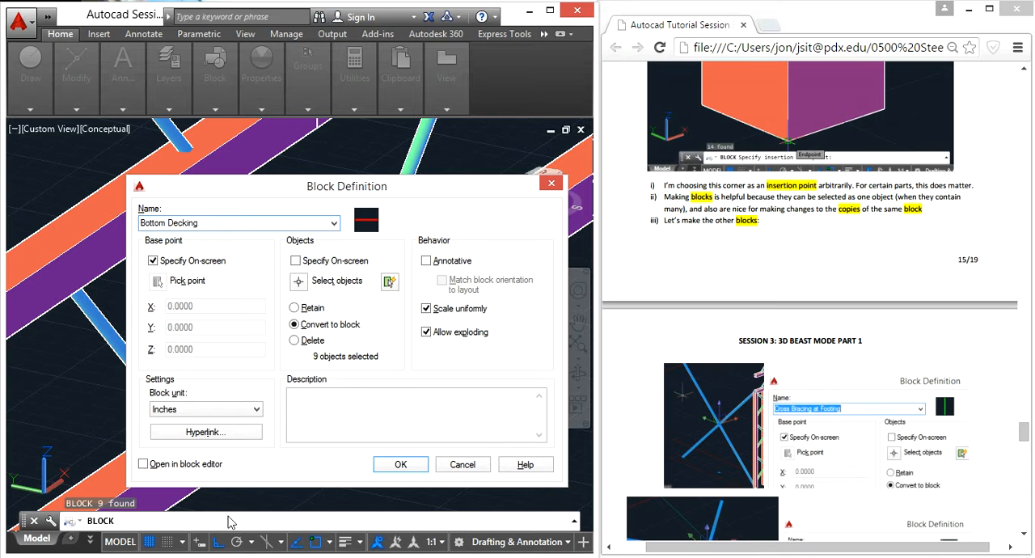
{"action": "left_click", "coordinate": [400, 464]}
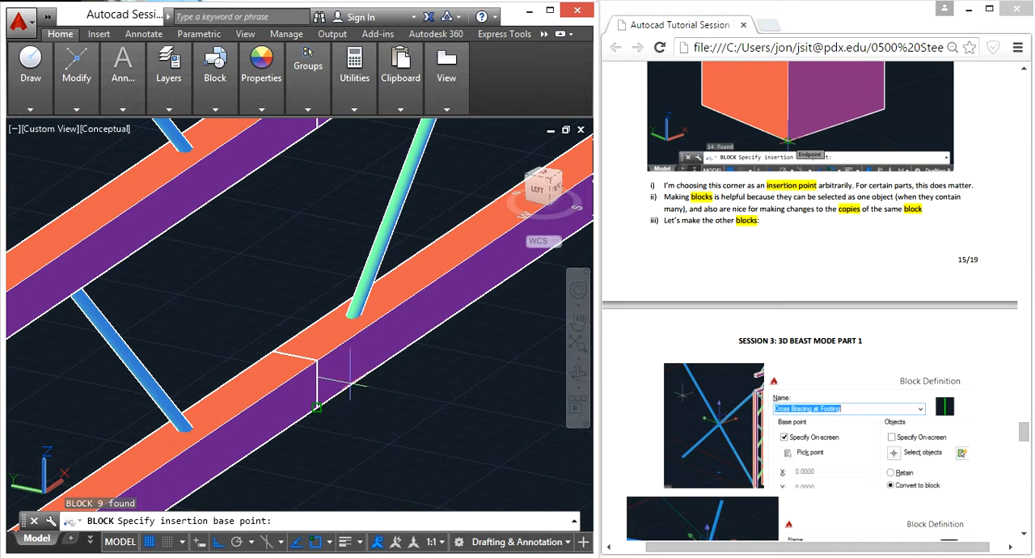
{"action": "left_click", "coordinate": [318, 406]}
Step: Examine the tutorial document's illustrations for the next blocks, Top Decking 2 and Bottom Decking 2
{"action": "scroll", "coordinate": [841, 391], "scroll_direction": "down", "scroll_amount": 10}
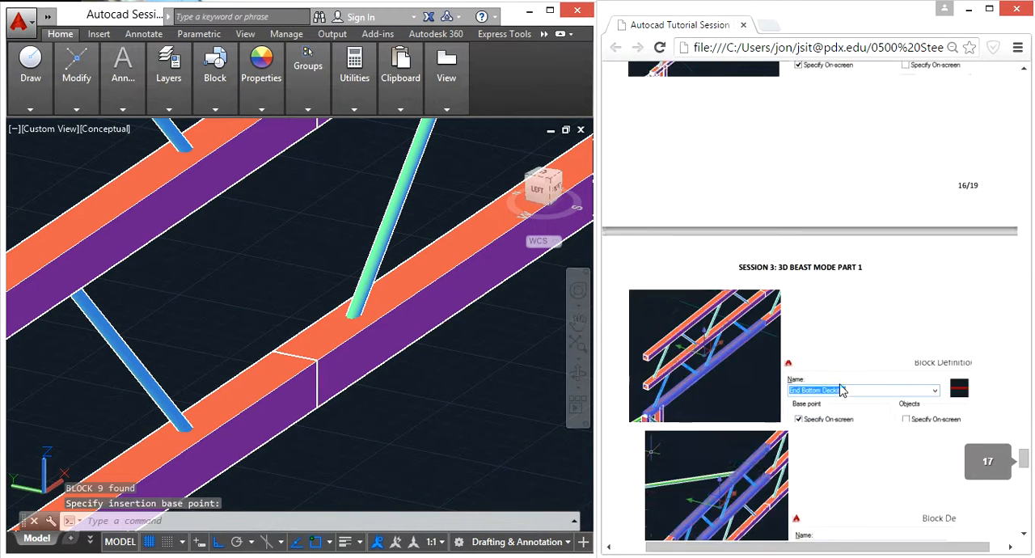
{"action": "scroll", "coordinate": [843, 402], "scroll_direction": "down", "scroll_amount": 3}
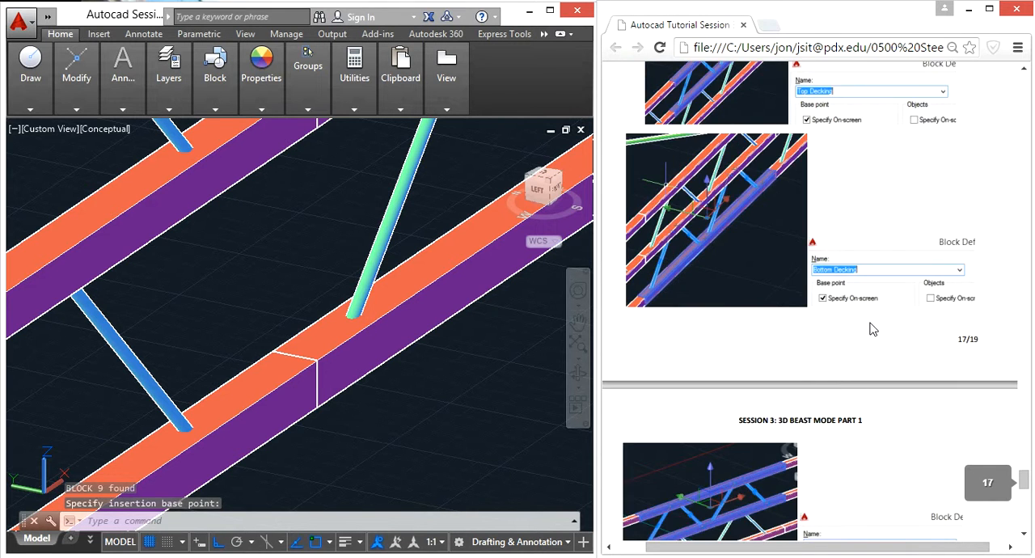
{"action": "scroll", "coordinate": [871, 328], "scroll_direction": "down", "scroll_amount": 3}
{"action": "left_click", "coordinate": [478, 384]}
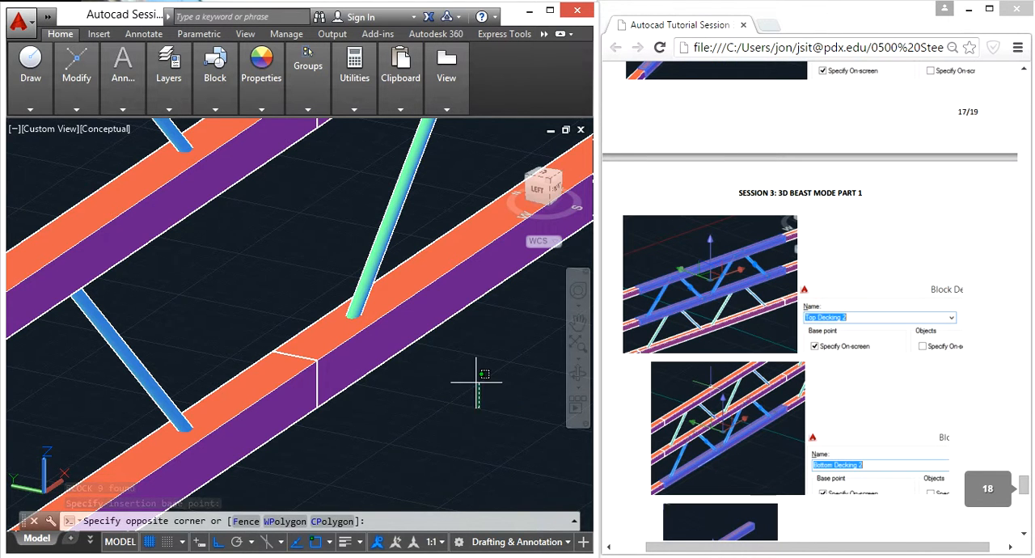
{"action": "scroll", "coordinate": [452, 400], "scroll_direction": "down", "scroll_amount": 4}
{"action": "middle_click_drag", "start_coordinate": [441, 410], "coordinate": [364, 433]}
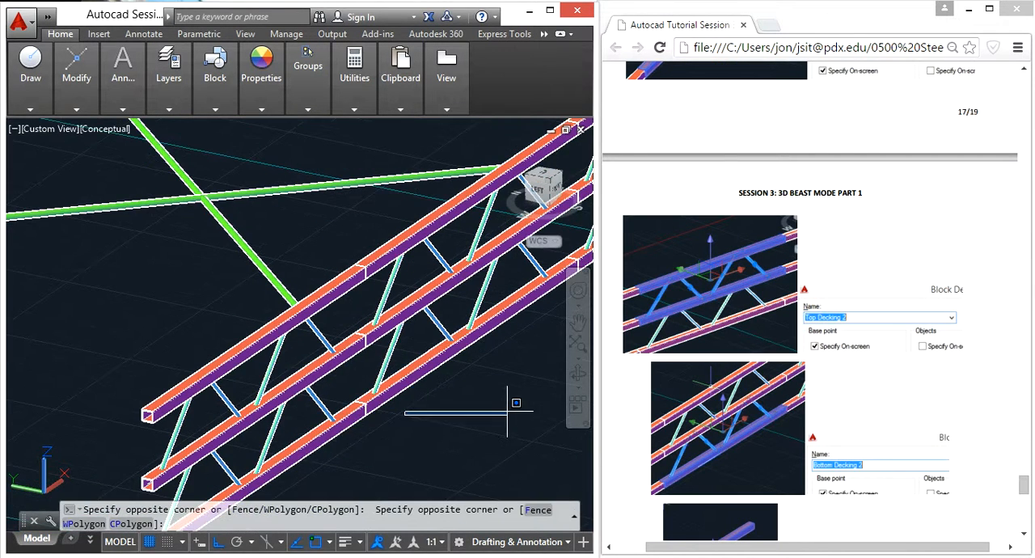
{"action": "middle_click_drag", "start_coordinate": [451, 423], "coordinate": [242, 478]}
{"action": "key", "text": "Escape"}
{"action": "key", "text": "Escape"}
Step: Select the third section's top and middle chords together with the diagonal braces between them
{"action": "middle_click_drag", "start_coordinate": [466, 328], "coordinate": [308, 474]}
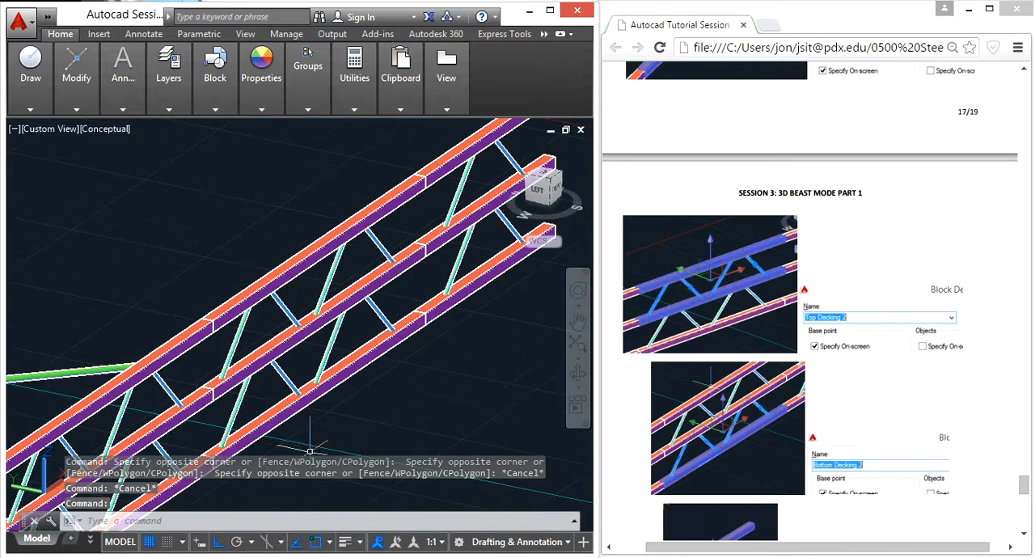
{"action": "scroll", "coordinate": [287, 272], "scroll_direction": "up", "scroll_amount": 4}
{"action": "left_click", "coordinate": [315, 285]}
{"action": "left_click", "coordinate": [236, 239]}
{"action": "left_click", "coordinate": [290, 333]}
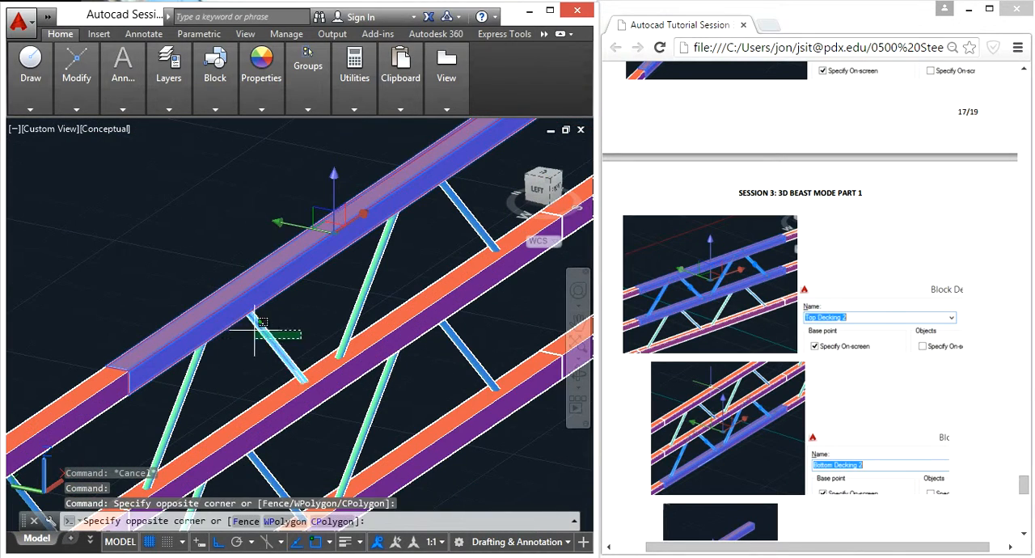
{"action": "left_click", "coordinate": [250, 329]}
{"action": "left_click", "coordinate": [218, 361]}
{"action": "left_click", "coordinate": [182, 367]}
{"action": "left_click", "coordinate": [407, 282]}
{"action": "left_click", "coordinate": [349, 263]}
{"action": "left_click", "coordinate": [494, 207]}
{"action": "left_click", "coordinate": [464, 233]}
{"action": "scroll", "coordinate": [469, 292], "scroll_direction": "down", "scroll_amount": 2}
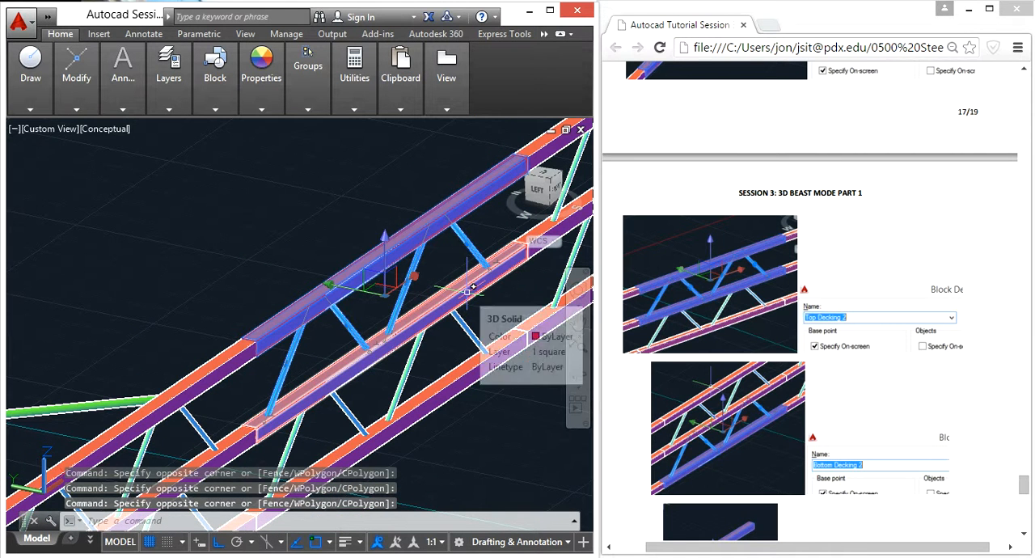
{"action": "left_click", "coordinate": [469, 292]}
Step: Convert the selected members into a block named Top Decking 2, with its base point at the top chord's corner by the previous section's joint
{"action": "type", "text": "b"}
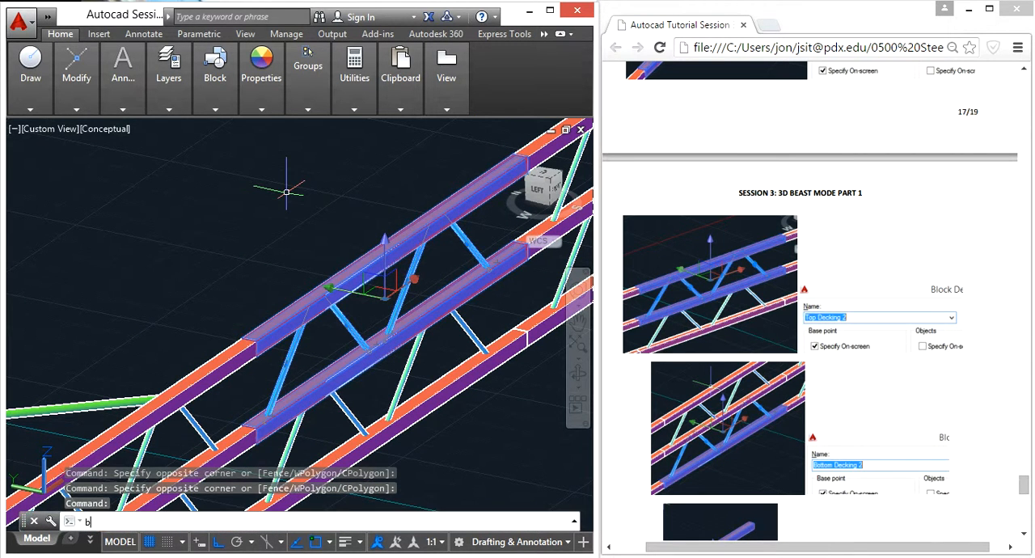
{"action": "key", "text": "Return"}
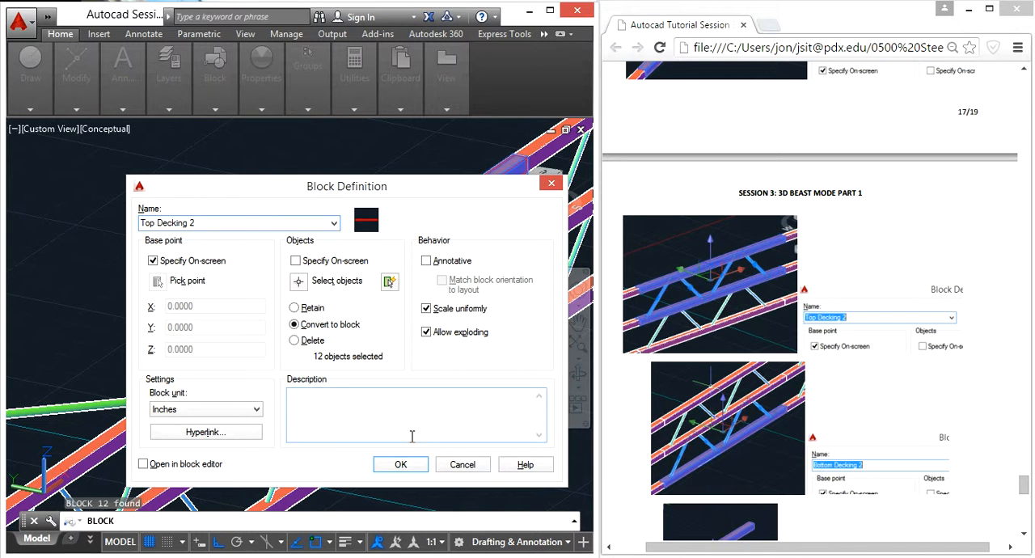
{"action": "left_click", "coordinate": [400, 464]}
{"action": "scroll", "coordinate": [358, 428], "scroll_direction": "up", "scroll_amount": 3}
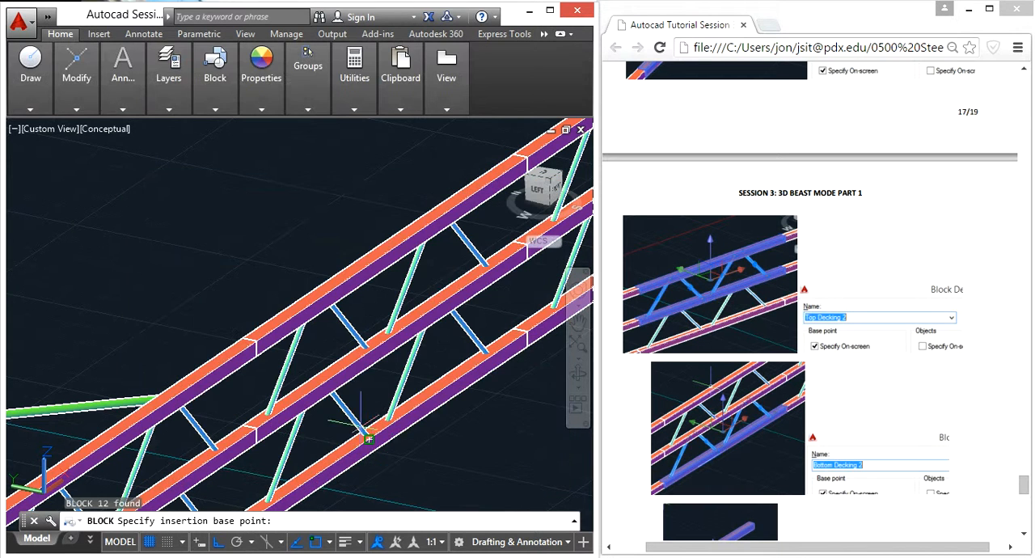
{"action": "scroll", "coordinate": [253, 345], "scroll_direction": "up", "scroll_amount": 1}
{"action": "left_click", "coordinate": [255, 343]}
{"action": "scroll", "coordinate": [314, 376], "scroll_direction": "down", "scroll_amount": 4}
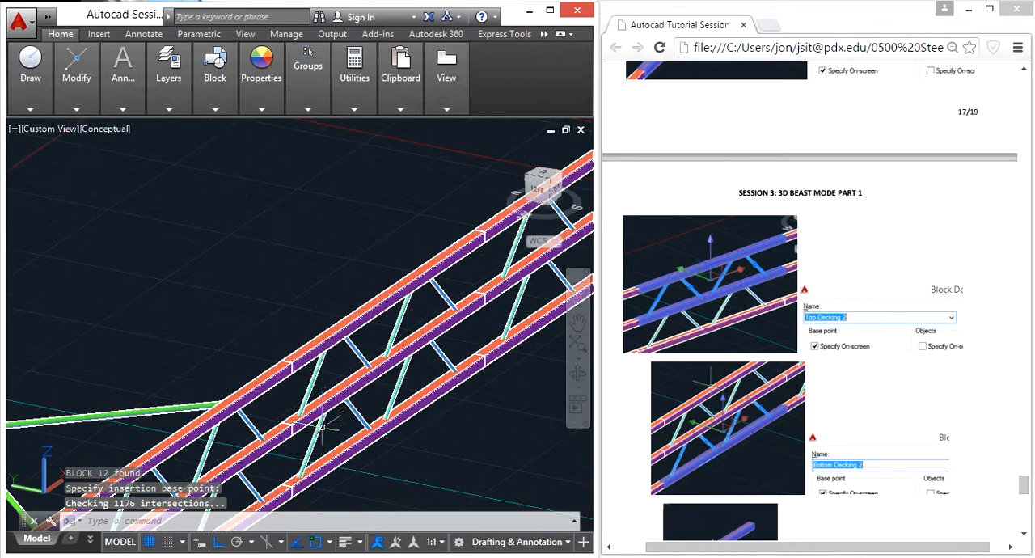
{"action": "scroll", "coordinate": [322, 439], "scroll_direction": "up", "scroll_amount": 2}
{"action": "left_click", "coordinate": [322, 440]}
{"action": "left_click", "coordinate": [307, 448]}
{"action": "scroll", "coordinate": [401, 410], "scroll_direction": "down", "scroll_amount": 2}
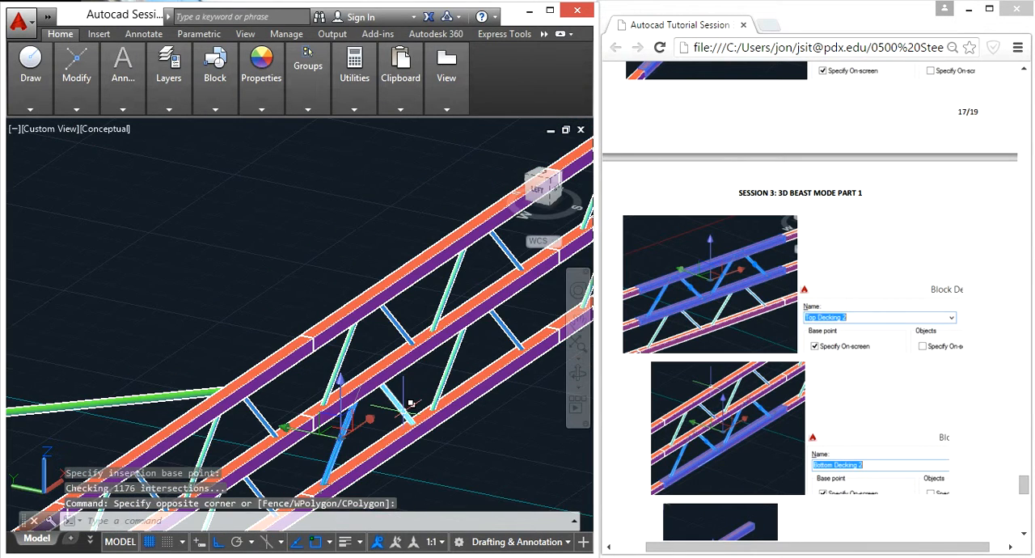
{"action": "key", "text": "Escape"}
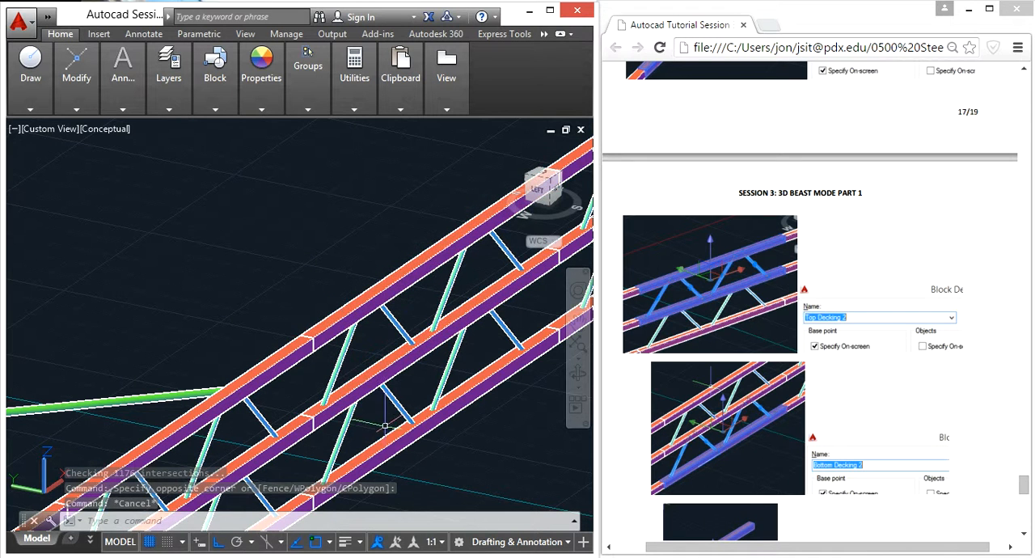
{"action": "key", "text": "Escape"}
Step: Select the third section's bottom chord and the diagonal braces connecting it to the middle chord
{"action": "left_click", "coordinate": [473, 437]}
{"action": "left_click", "coordinate": [392, 415]}
{"action": "left_click", "coordinate": [366, 428]}
{"action": "left_click", "coordinate": [342, 414]}
{"action": "left_click", "coordinate": [530, 393]}
{"action": "left_click", "coordinate": [475, 310]}
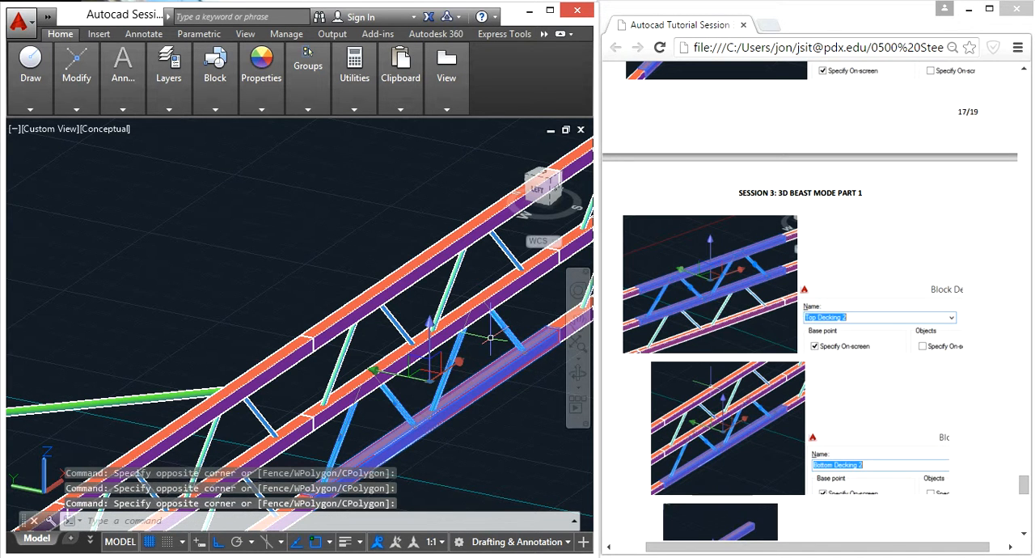
Step: Convert the selected members into a block named Bottom Decking 2, with its base point at the bottom chord's corner by the previous section's joint
{"action": "type", "text": "b"}
{"action": "key", "text": "Return"}
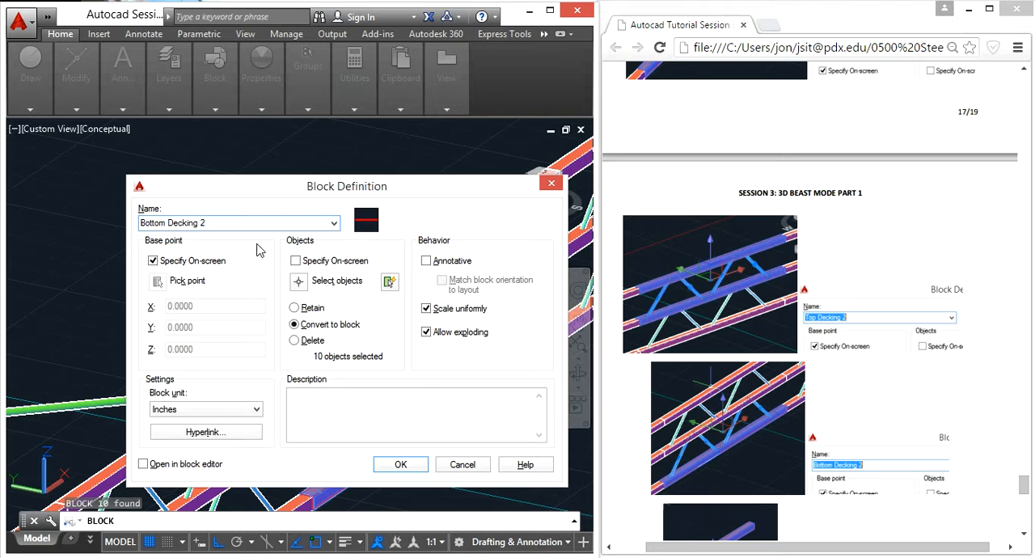
{"action": "left_click", "coordinate": [400, 464]}
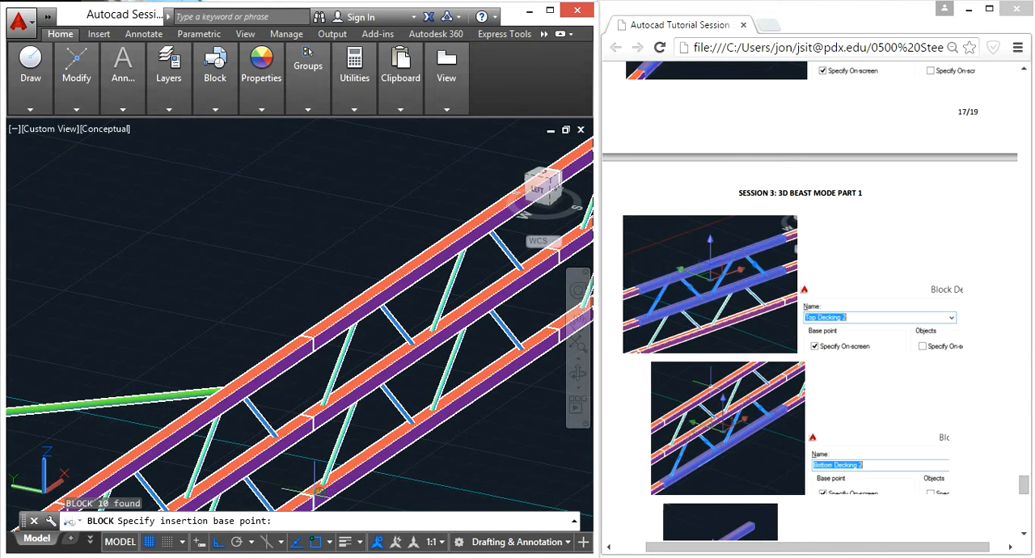
{"action": "scroll", "coordinate": [319, 489], "scroll_direction": "up", "scroll_amount": 3}
{"action": "scroll", "coordinate": [323, 489], "scroll_direction": "down", "scroll_amount": 5}
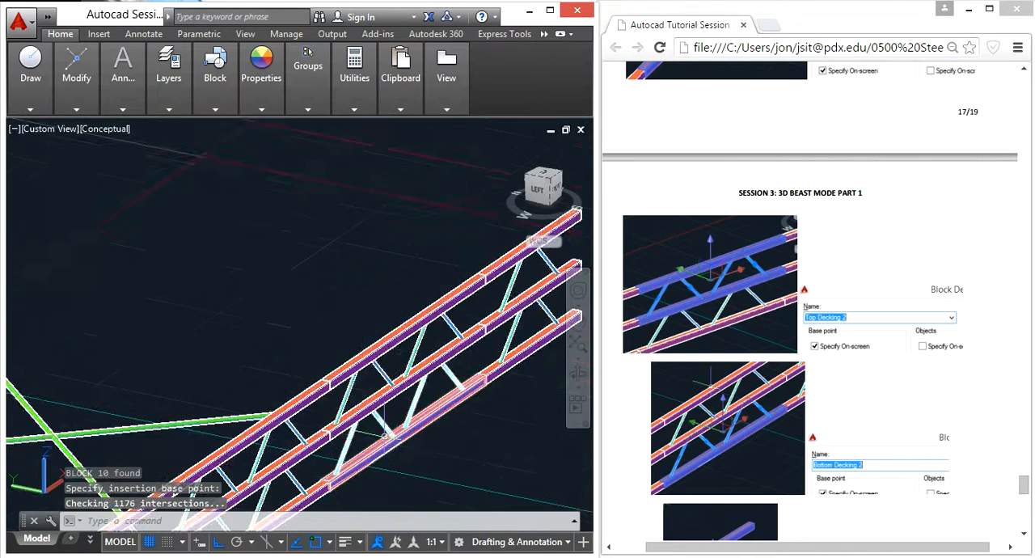
Step: Select the top and middle chords of the short section at the bridge's middle, together with the diagonal braces between them
{"action": "scroll", "coordinate": [404, 380], "scroll_direction": "up", "scroll_amount": 4}
{"action": "left_click", "coordinate": [533, 408]}
{"action": "left_click", "coordinate": [489, 375]}
{"action": "left_click", "coordinate": [455, 401]}
{"action": "left_click", "coordinate": [419, 398]}
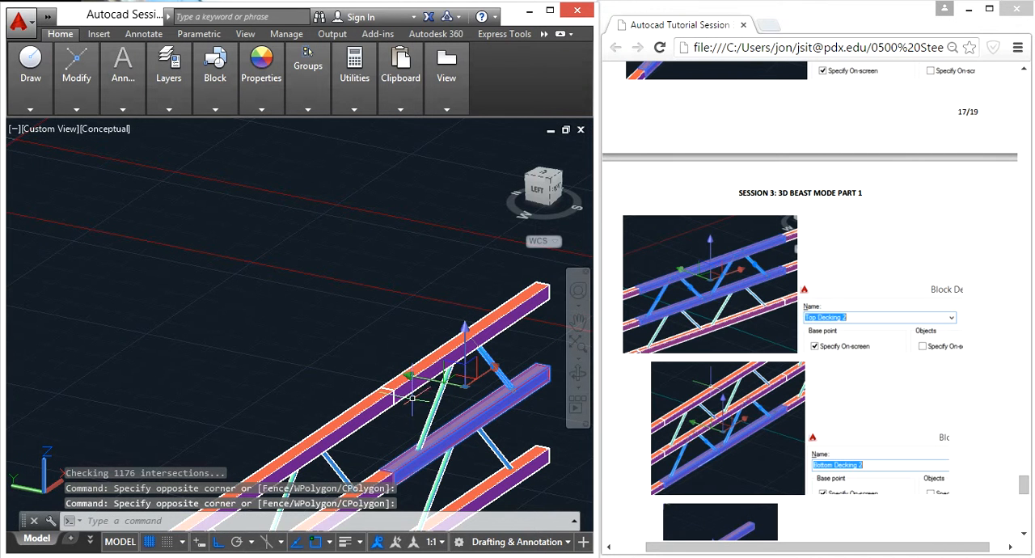
{"action": "key", "text": "Escape"}
{"action": "key", "text": "Escape"}
{"action": "left_click", "coordinate": [476, 353]}
{"action": "left_click", "coordinate": [515, 361]}
{"action": "left_click", "coordinate": [483, 367]}
{"action": "left_click", "coordinate": [532, 389]}
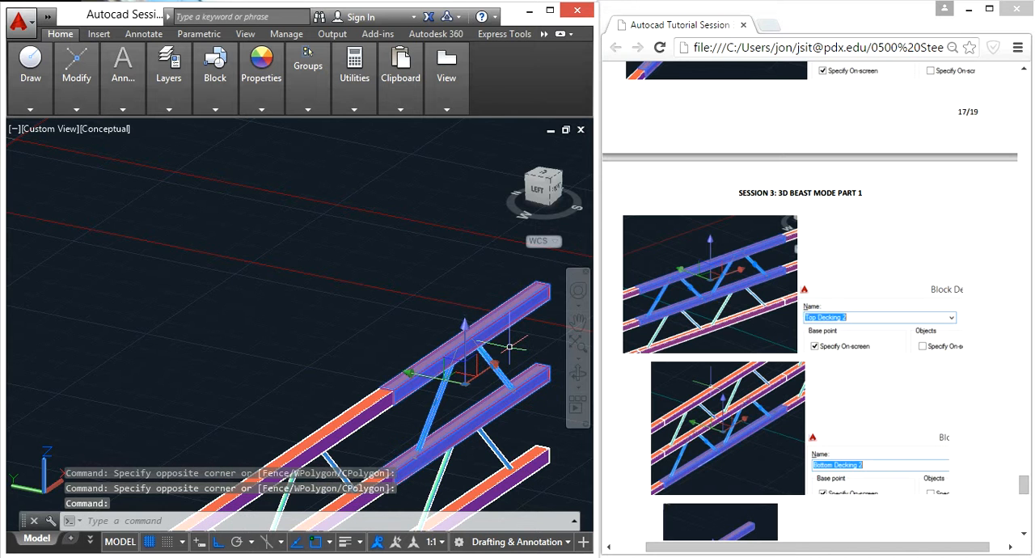
Step: Convert the selected members into a block named Middle Top Decking, with its base point at the top chord's corner by the previous section's joint
{"action": "type", "text": "b"}
{"action": "key", "text": "Return"}
{"action": "type", "text": "MI"}
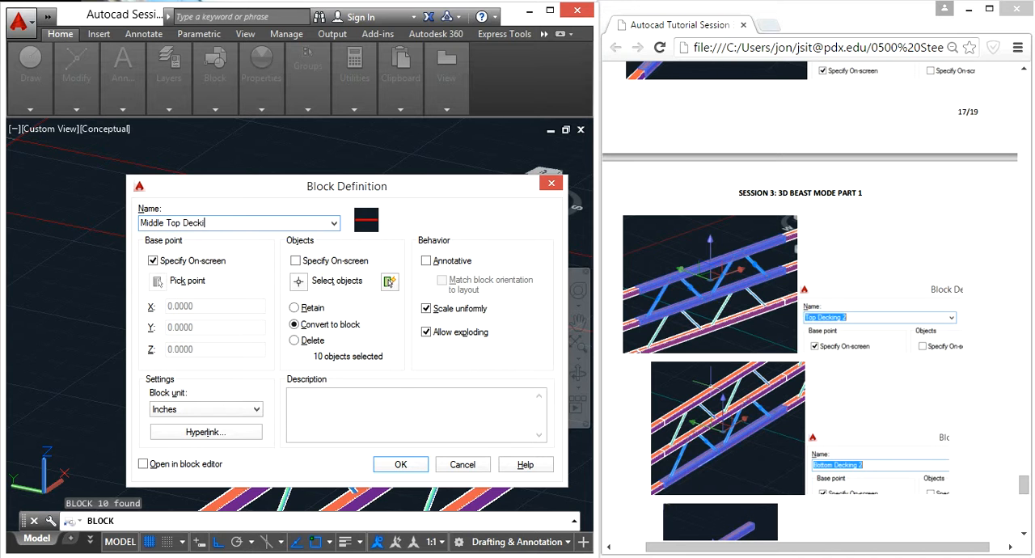
{"action": "left_click", "coordinate": [401, 465]}
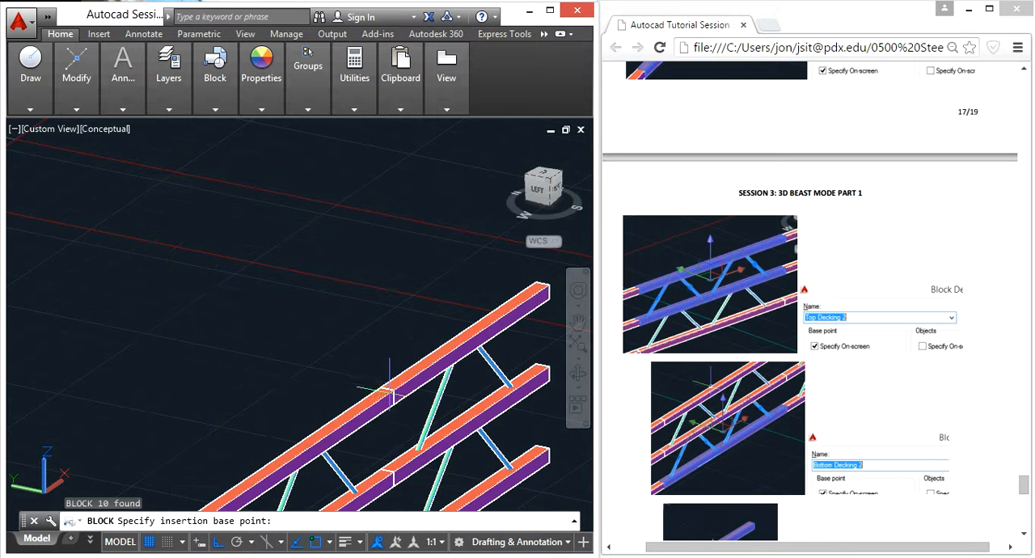
{"action": "scroll", "coordinate": [391, 390], "scroll_direction": "up", "scroll_amount": 5}
{"action": "left_click", "coordinate": [394, 394]}
{"action": "scroll", "coordinate": [396, 396], "scroll_direction": "down", "scroll_amount": 8}
Step: Select the bottom chord of the bridge's short middle section and the diagonal braces connecting it to the middle chord
{"action": "scroll", "coordinate": [491, 476], "scroll_direction": "up", "scroll_amount": 5}
{"action": "left_click", "coordinate": [545, 477]}
{"action": "left_click", "coordinate": [513, 406]}
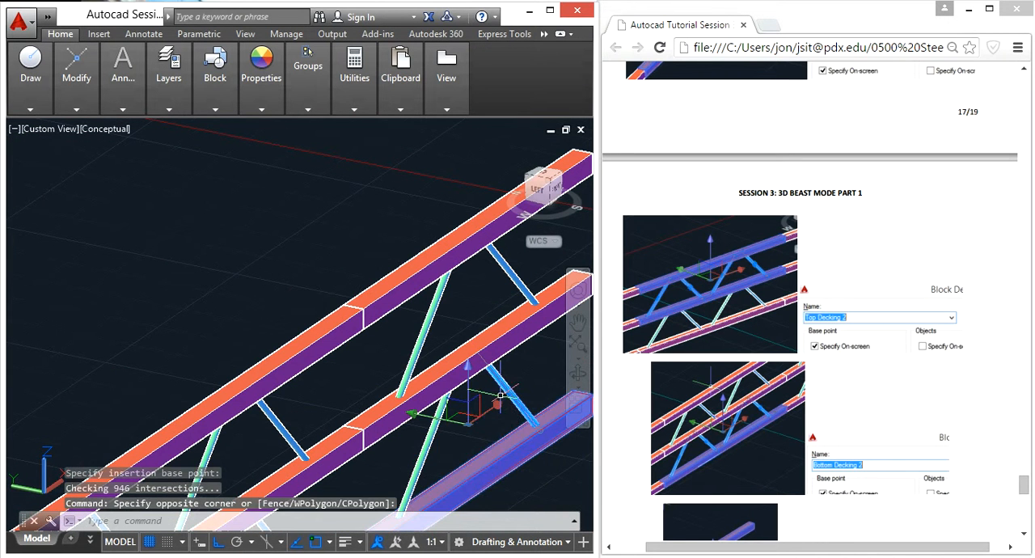
{"action": "left_click", "coordinate": [456, 457]}
{"action": "left_click", "coordinate": [402, 446]}
Step: Convert the selected members into a block named Middle Bottom Decking, with its base point at the bottom chord's corner by the previous section's joint
{"action": "type", "text": "b"}
{"action": "key", "text": "Return"}
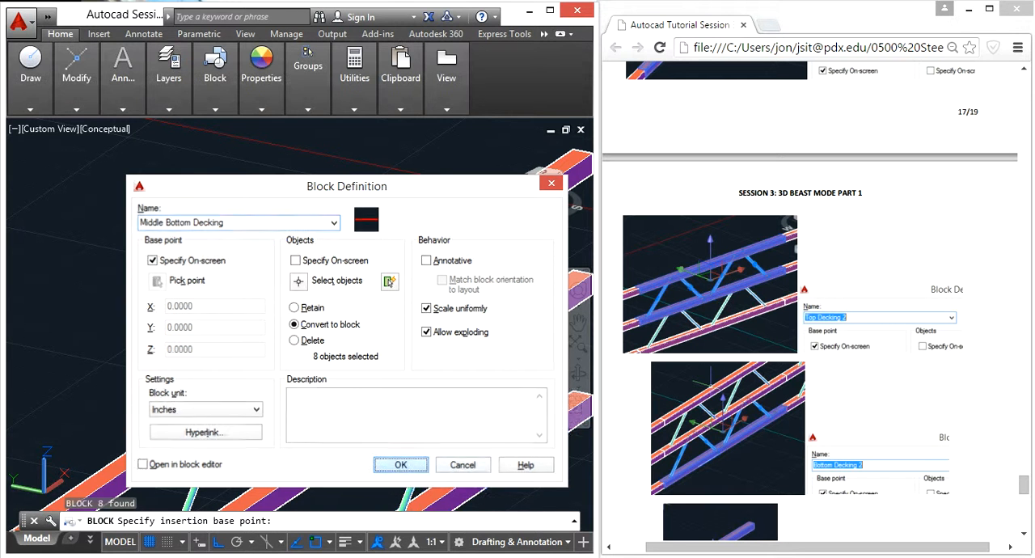
{"action": "left_click", "coordinate": [400, 464]}
{"action": "scroll", "coordinate": [438, 450], "scroll_direction": "down", "scroll_amount": 2}
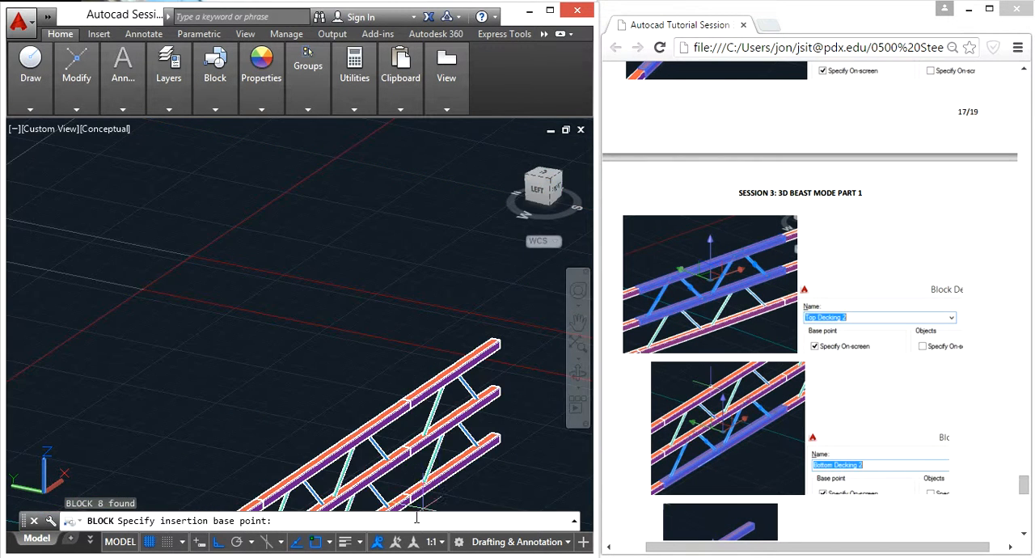
{"action": "scroll", "coordinate": [363, 451], "scroll_direction": "up", "scroll_amount": 8}
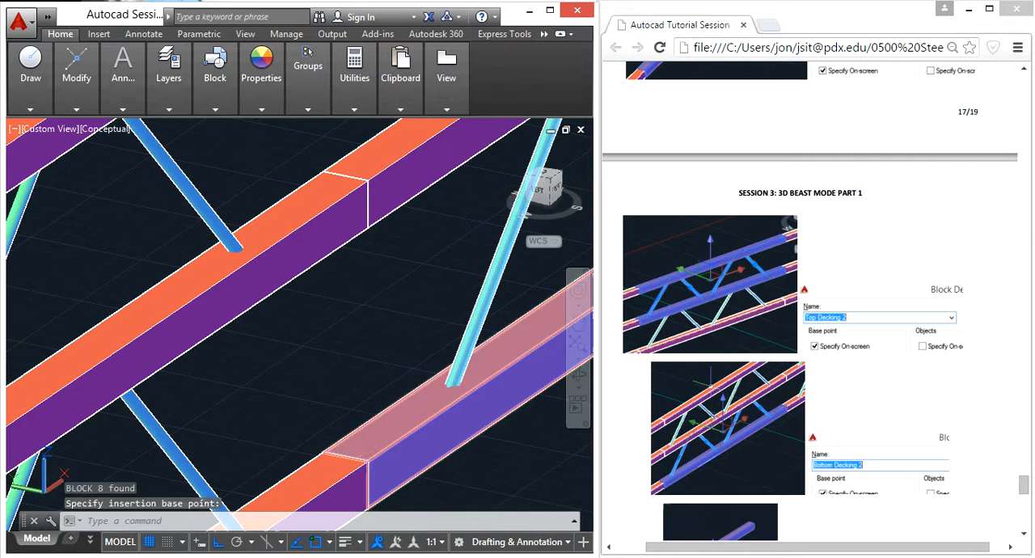
{"action": "key", "text": "Escape"}
Step: Read the tutorial's step on mirroring the finished blocks and compare its target picture with the quarter-section model
{"action": "scroll", "coordinate": [388, 412], "scroll_direction": "down", "scroll_amount": 6}
{"action": "middle_click_drag", "start_coordinate": [388, 412], "coordinate": [335, 240]}
{"action": "scroll", "coordinate": [354, 339], "scroll_direction": "down", "scroll_amount": 4}
{"action": "scroll", "coordinate": [354, 339], "scroll_direction": "down", "scroll_amount": 3}
{"action": "left_click", "coordinate": [949, 348]}
{"action": "scroll", "coordinate": [946, 347], "scroll_direction": "down", "scroll_amount": 9}
{"action": "scroll", "coordinate": [924, 348], "scroll_direction": "down", "scroll_amount": 3}
{"action": "scroll", "coordinate": [924, 348], "scroll_direction": "up", "scroll_amount": 2}
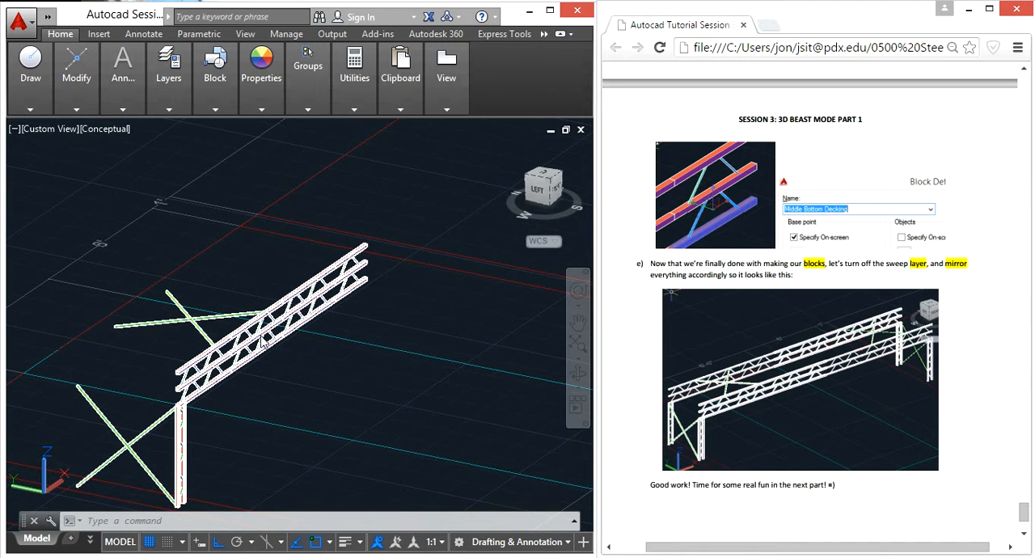
{"action": "scroll", "coordinate": [316, 375], "scroll_direction": "down", "scroll_amount": 4}
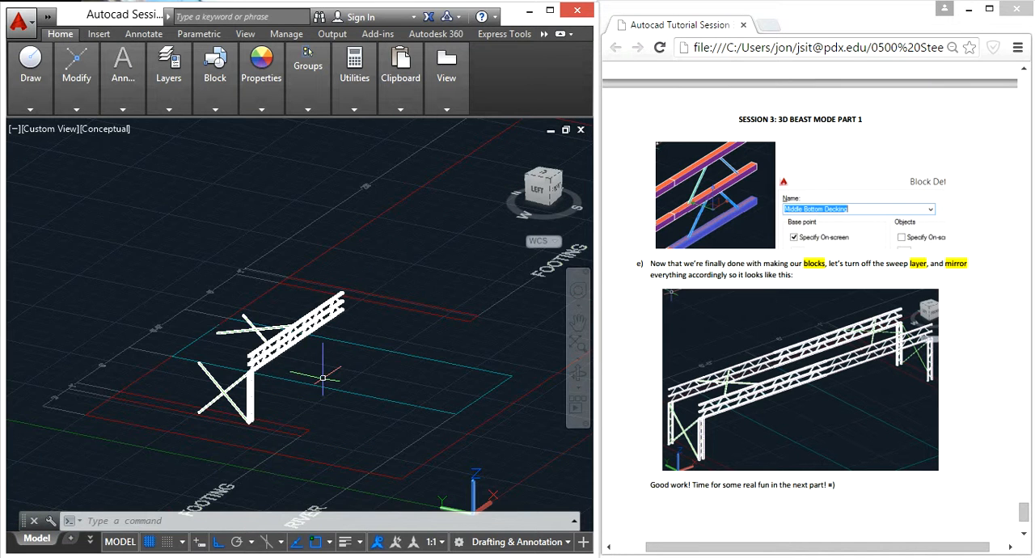
Step: Select the tower, its cross braces and all truss sections of the quarter model
{"action": "scroll", "coordinate": [242, 386], "scroll_direction": "up", "scroll_amount": 5}
{"action": "left_click", "coordinate": [314, 445]}
{"action": "left_click", "coordinate": [173, 371]}
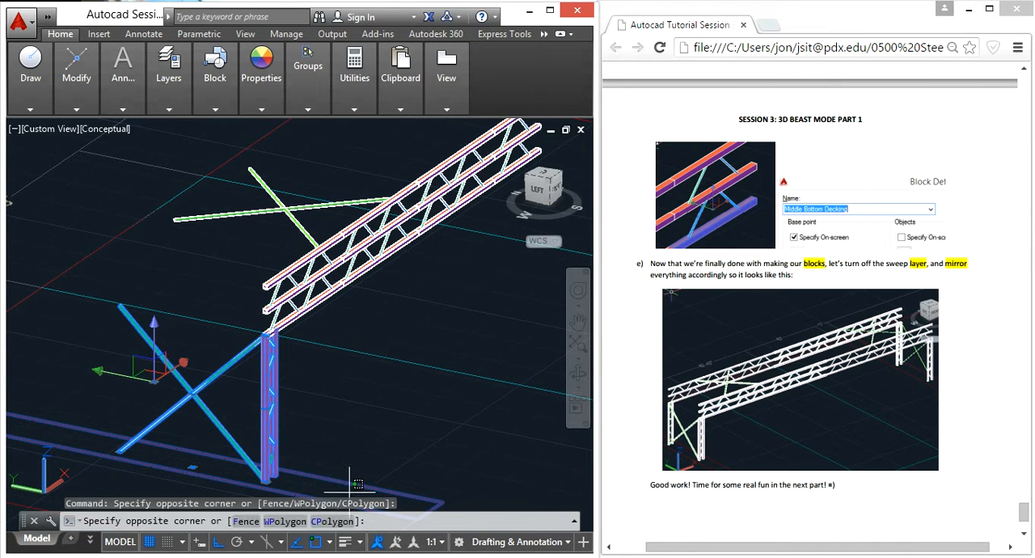
{"action": "left_click", "coordinate": [418, 311]}
{"action": "left_click", "coordinate": [303, 210]}
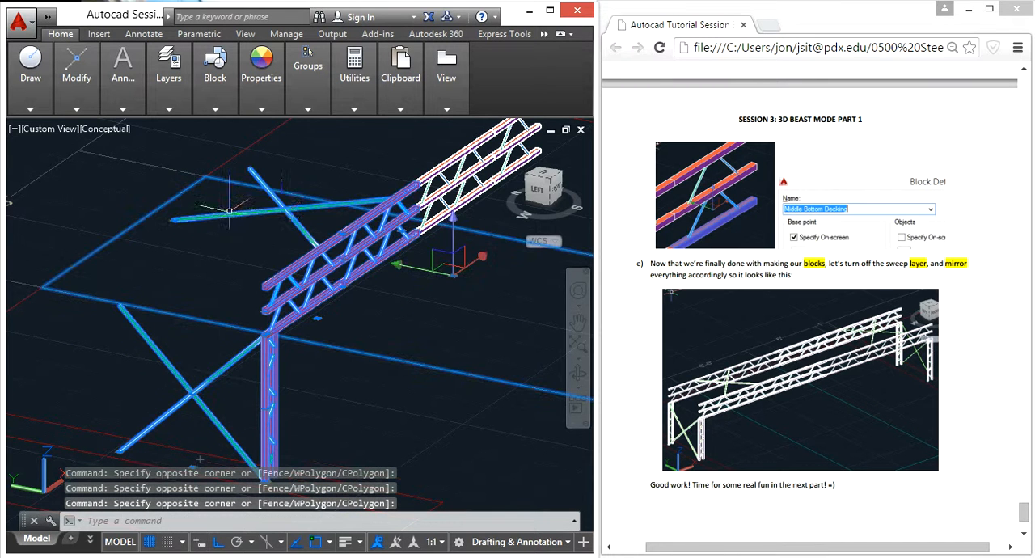
{"action": "middle_click_drag", "start_coordinate": [444, 246], "coordinate": [300, 370]}
{"action": "scroll", "coordinate": [301, 370], "scroll_direction": "down", "scroll_amount": 2}
{"action": "left_click", "coordinate": [404, 325]}
{"action": "left_click", "coordinate": [219, 261]}
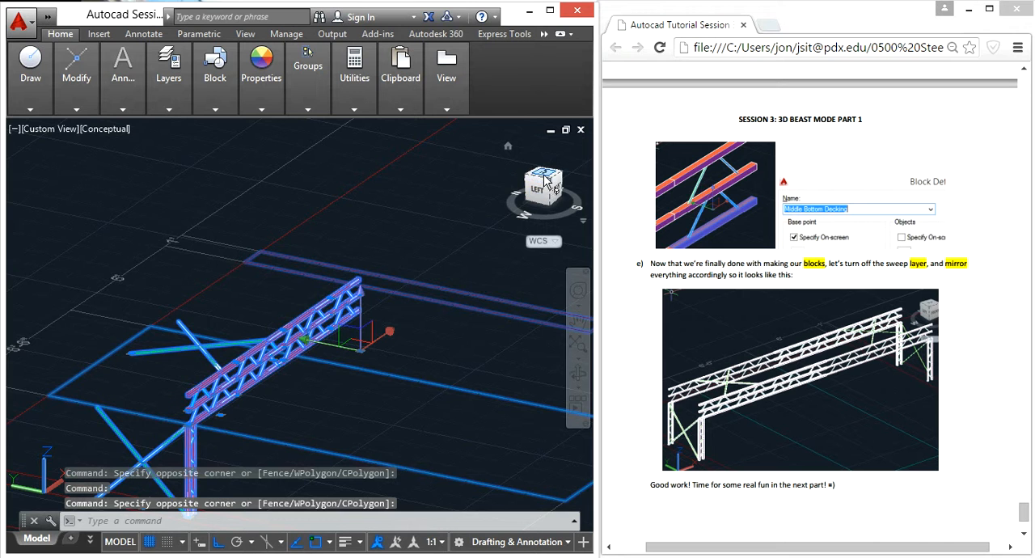
Step: In the top view, remove the footing and river outlines from the selection, leaving only the bridge members
{"action": "left_click", "coordinate": [545, 179]}
{"action": "left_click", "coordinate": [408, 401], "text": "shift"}
{"action": "left_click", "coordinate": [353, 239], "text": "shift"}
{"action": "left_click", "coordinate": [359, 219], "text": "shift"}
{"action": "left_click", "coordinate": [318, 155], "text": "shift"}
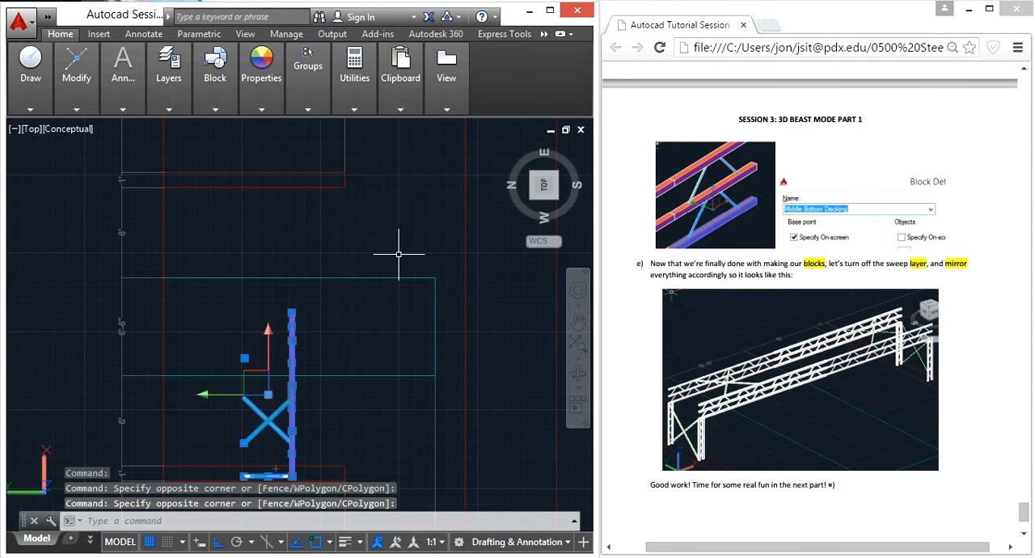
Step: Mirror the selected members lengthwise about the river outline's centreline through its end-edge midpoint, keeping the source objects
{"action": "type", "text": "mi"}
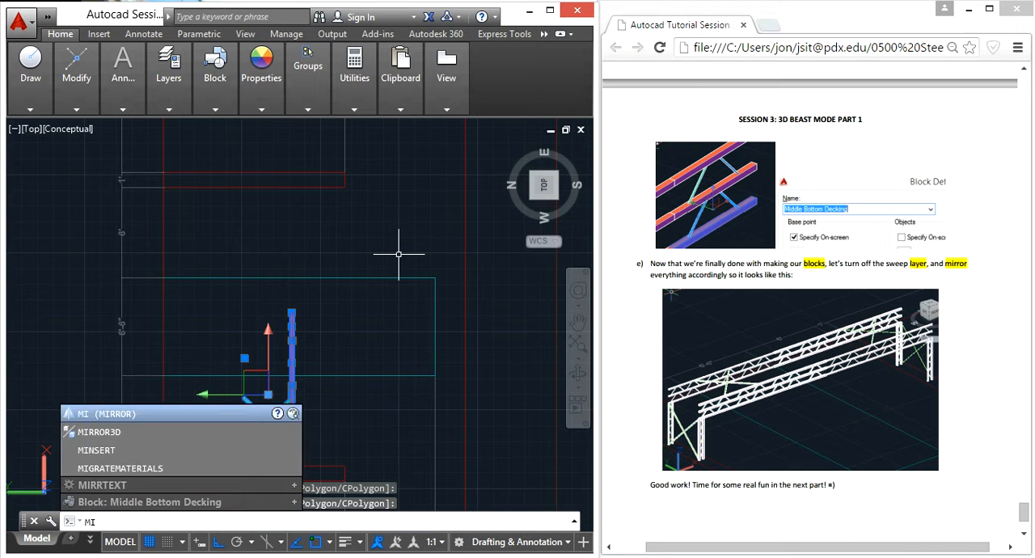
{"action": "key", "text": "Return"}
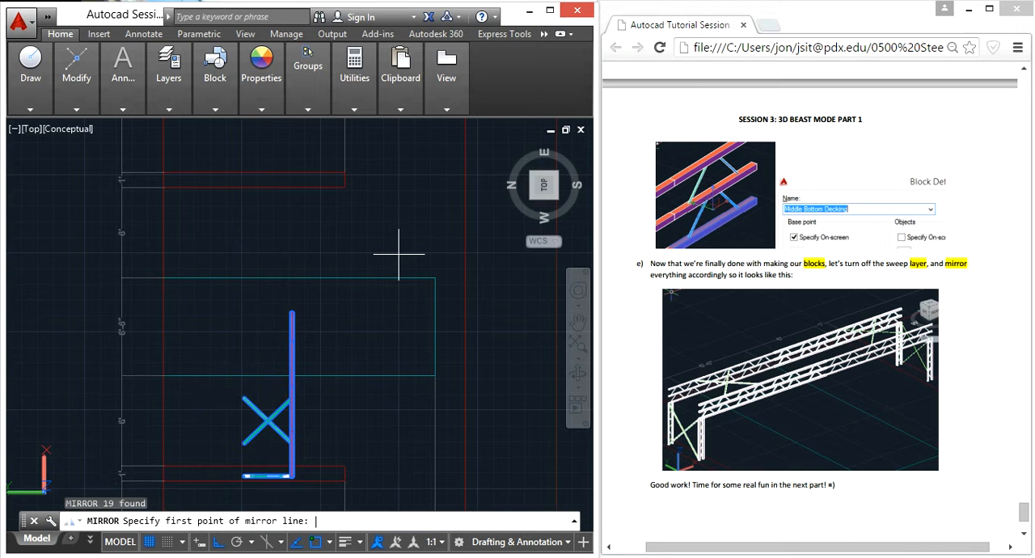
{"action": "left_click", "coordinate": [435, 327]}
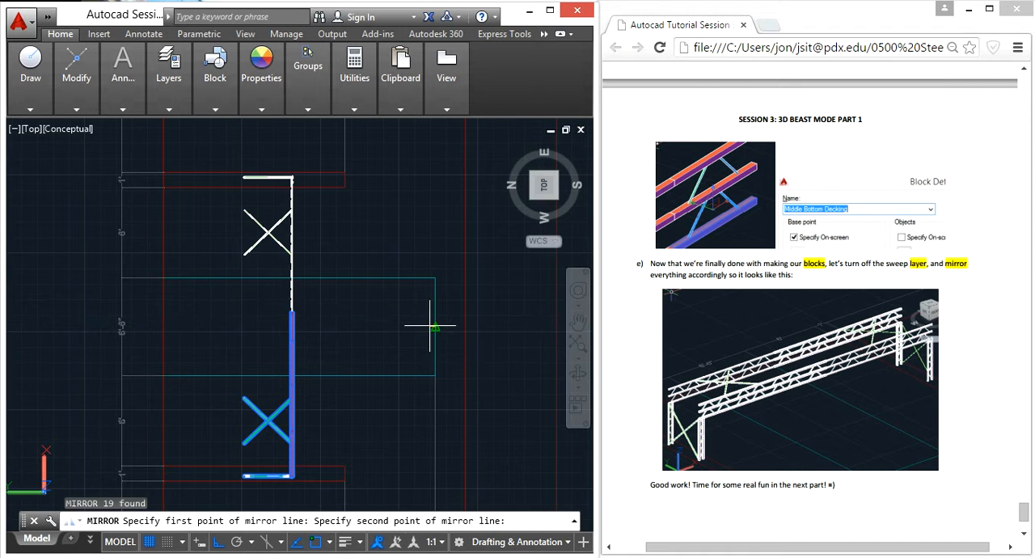
{"action": "left_click", "coordinate": [513, 332]}
{"action": "key", "text": "Return"}
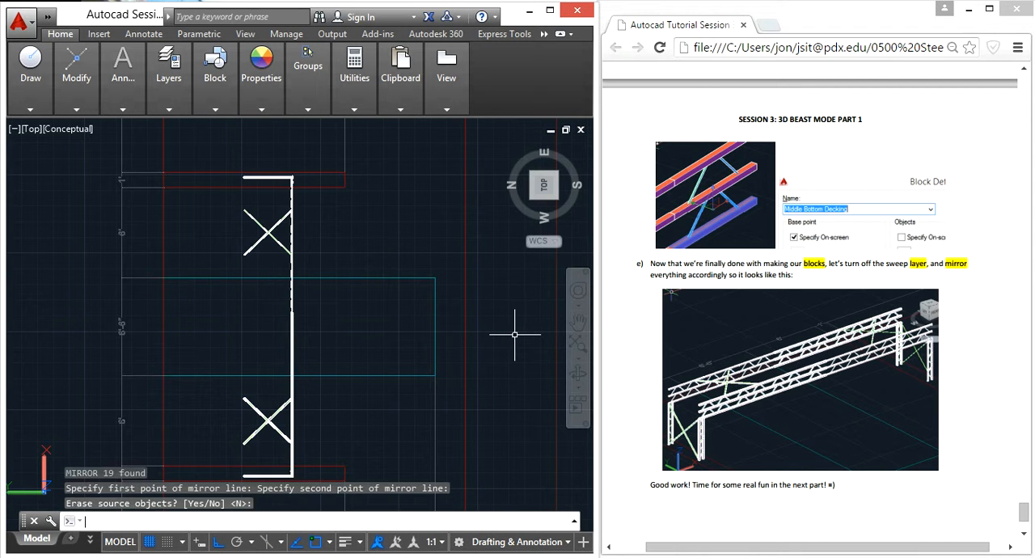
{"action": "middle_click_drag", "start_coordinate": [416, 425], "coordinate": [435, 396], "text": "shift"}
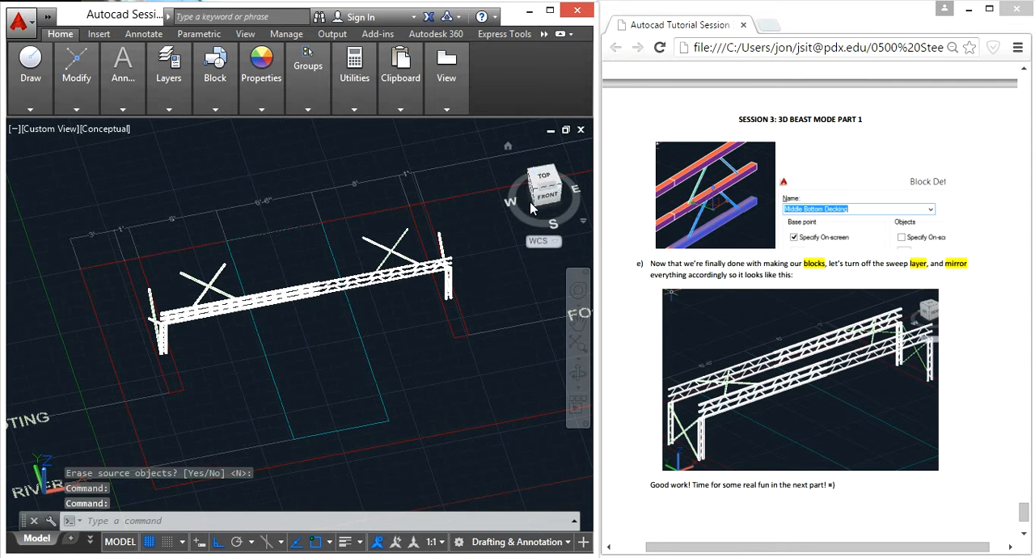
{"action": "left_click", "coordinate": [540, 178]}
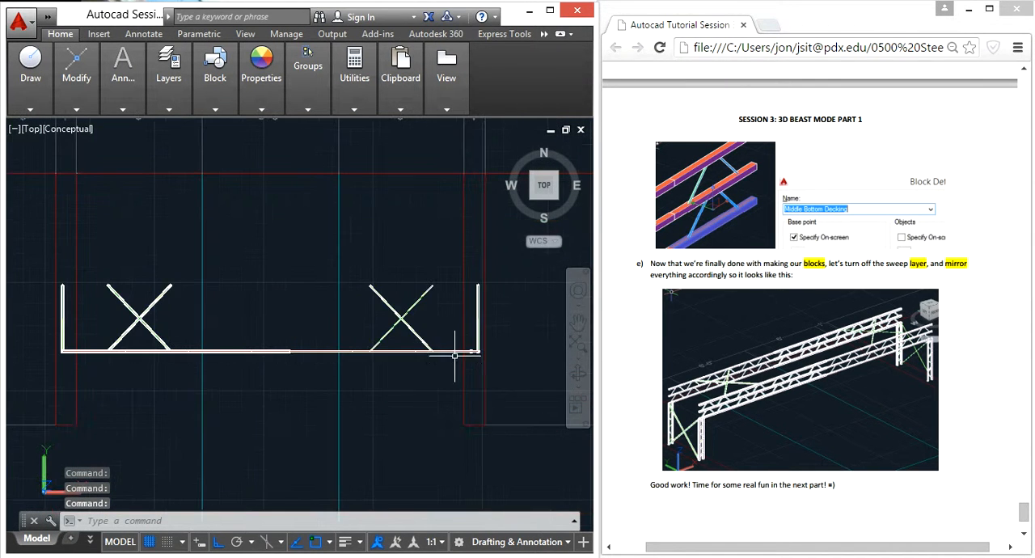
{"action": "left_click", "coordinate": [507, 368]}
{"action": "left_click", "coordinate": [27, 215]}
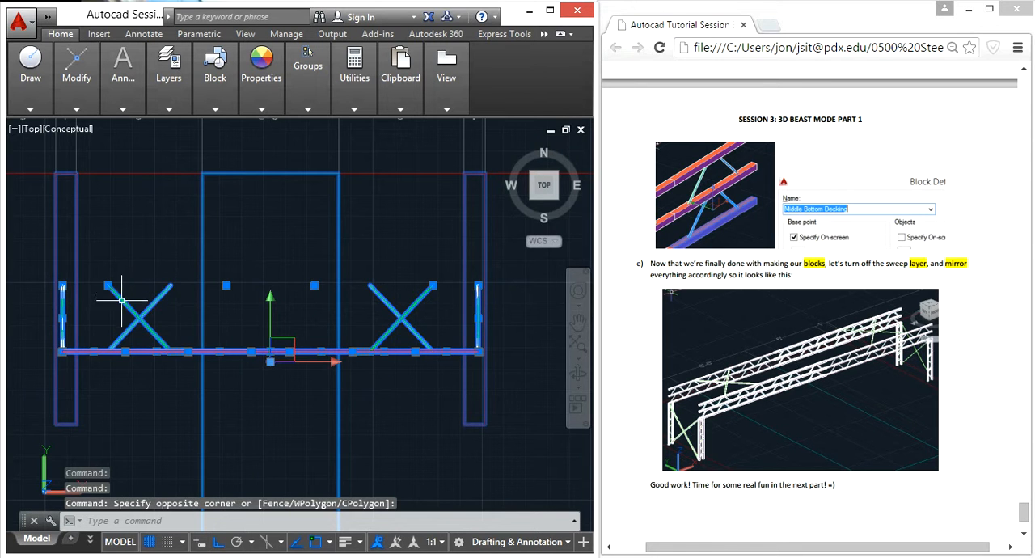
{"action": "left_click", "coordinate": [173, 312], "text": "shift"}
{"action": "left_click", "coordinate": [79, 280], "text": "shift"}
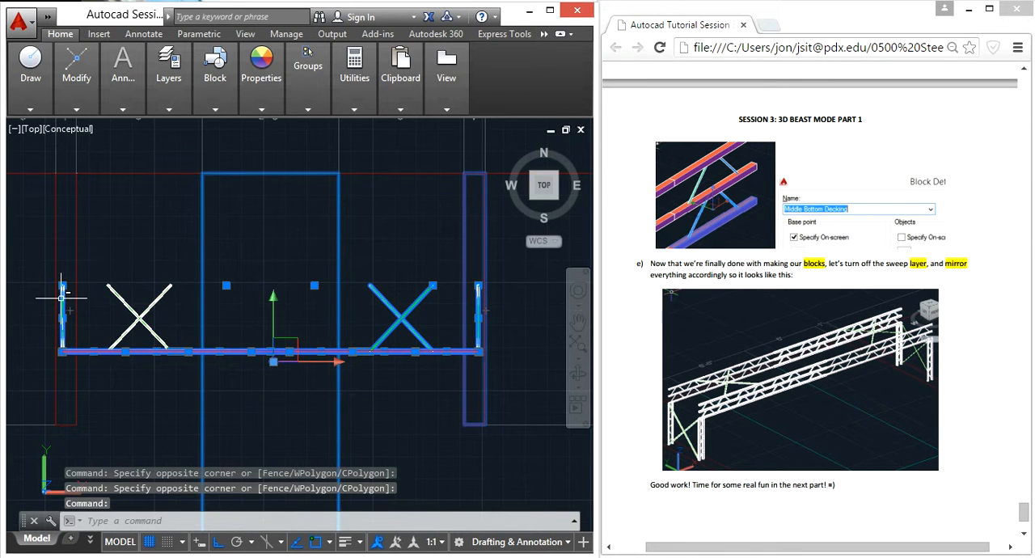
{"action": "scroll", "coordinate": [63, 307], "scroll_direction": "up", "scroll_amount": 5}
{"action": "left_click", "coordinate": [85, 309], "text": "shift"}
{"action": "left_click", "coordinate": [57, 305], "text": "shift"}
{"action": "scroll", "coordinate": [324, 323], "scroll_direction": "down", "scroll_amount": 5}
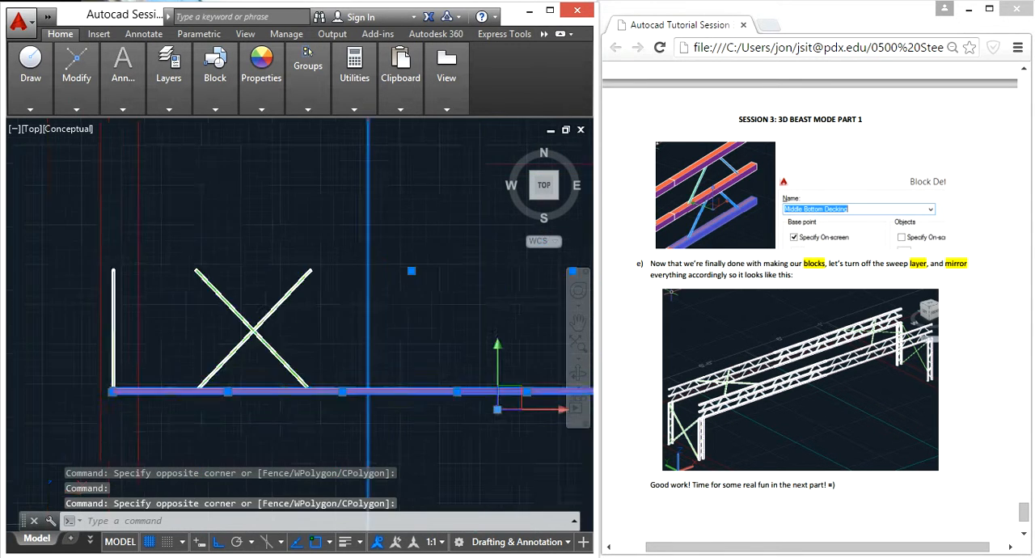
{"action": "left_click", "coordinate": [409, 319], "text": "shift"}
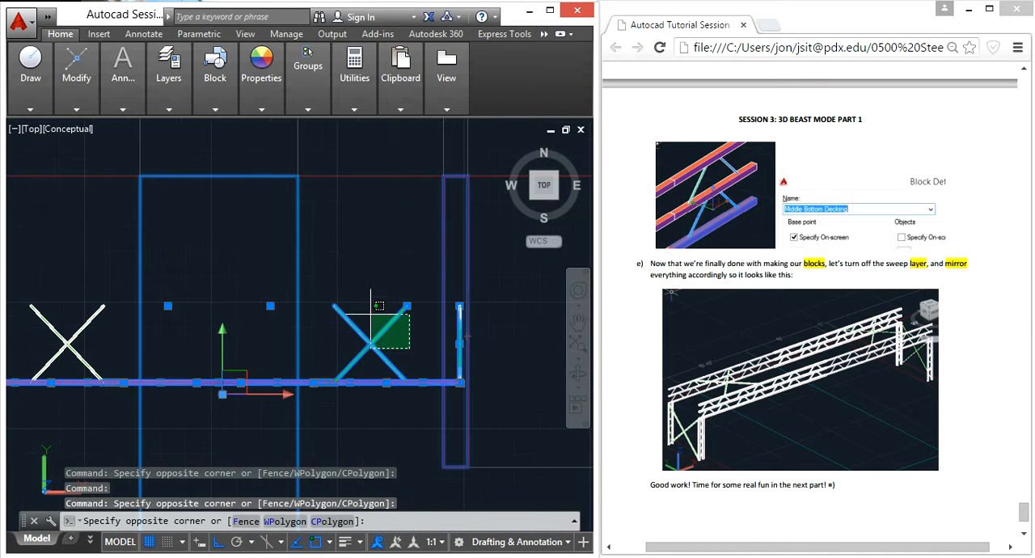
{"action": "left_click", "coordinate": [344, 379], "text": "shift"}
{"action": "scroll", "coordinate": [465, 372], "scroll_direction": "up", "scroll_amount": 5}
{"action": "left_click", "coordinate": [465, 402], "text": "shift"}
{"action": "left_click", "coordinate": [434, 342], "text": "shift"}
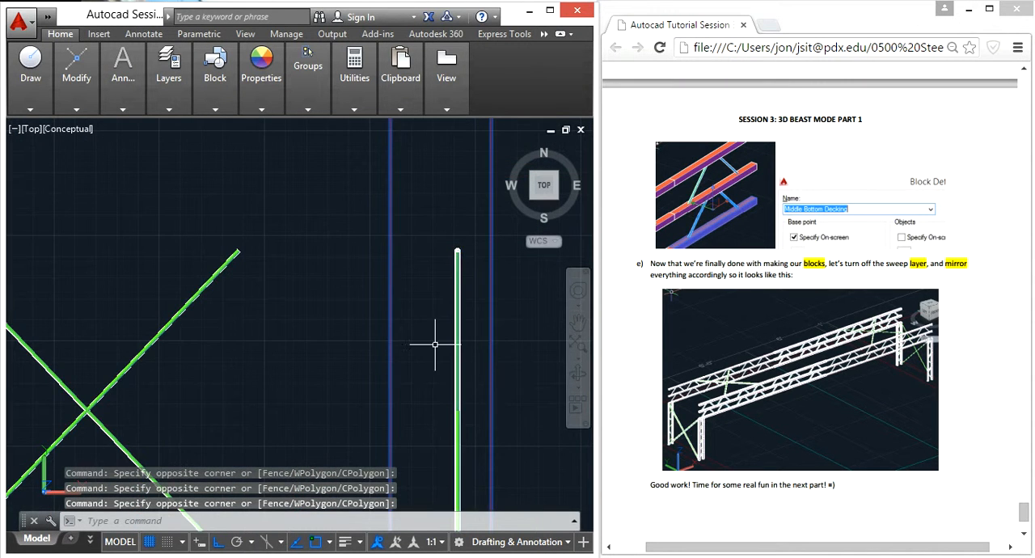
{"action": "scroll", "coordinate": [434, 347], "scroll_direction": "down", "scroll_amount": 5}
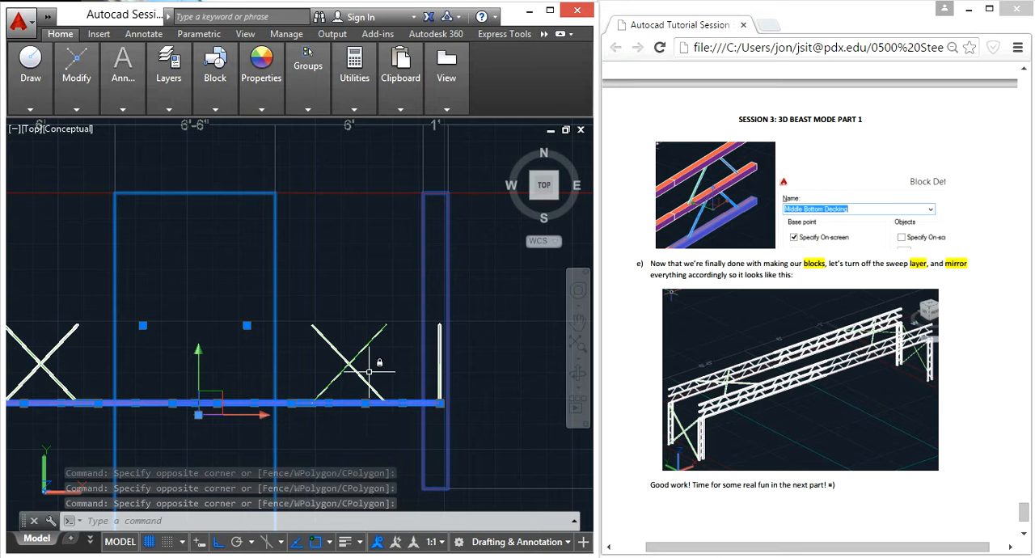
{"action": "type", "text": "mi"}
{"action": "key", "text": "Return"}
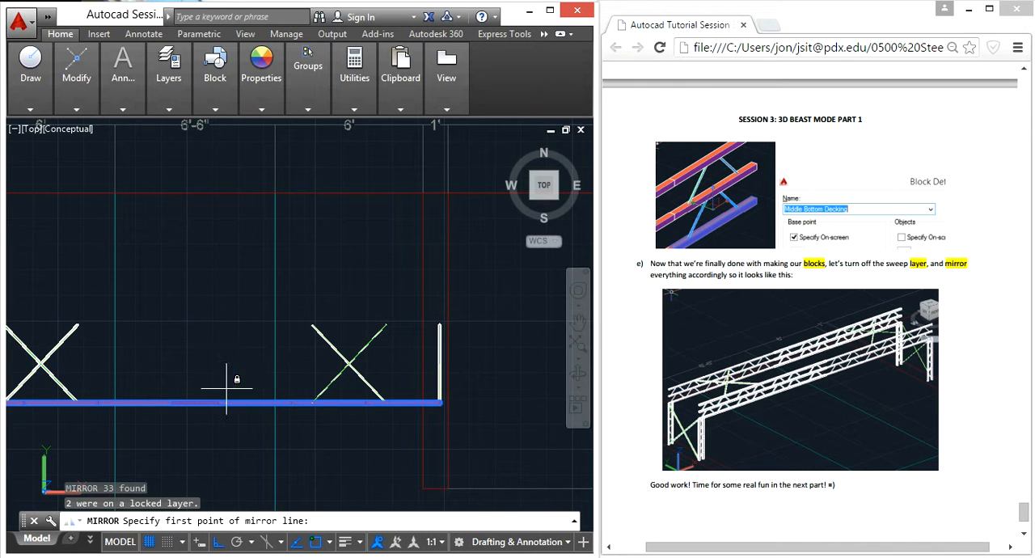
{"action": "key", "text": "Escape"}
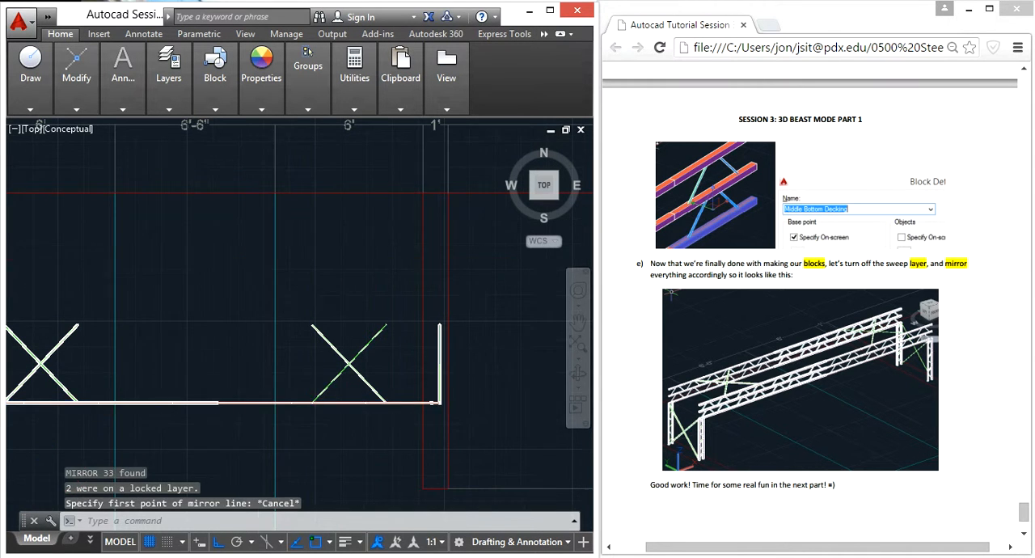
Step: Draw a line from the free end of the tower's cross brace to the foot of the column
{"action": "scroll", "coordinate": [231, 365], "scroll_direction": "down", "scroll_amount": 4}
{"action": "mouse_move", "coordinate": [148, 396]}
{"action": "middle_mouse_down", "text": "shift"}
{"action": "mouse_move", "coordinate": [378, 462]}
{"action": "mouse_move", "coordinate": [389, 439]}
{"action": "mouse_move", "coordinate": [257, 314]}
{"action": "middle_mouse_up", "text": "shift"}
{"action": "type", "text": "l"}
{"action": "key", "text": "Return"}
{"action": "scroll", "coordinate": [332, 421], "scroll_direction": "up", "scroll_amount": 6}
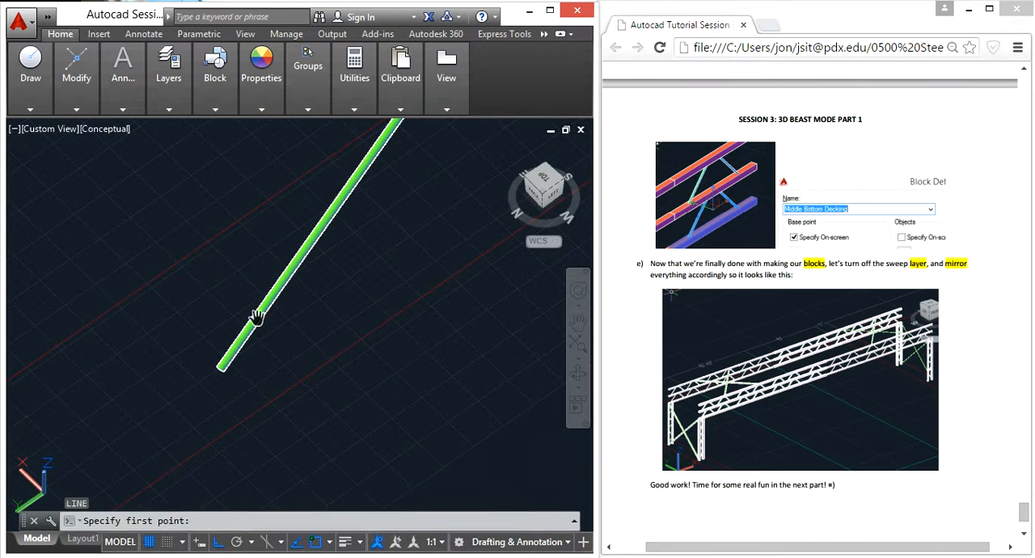
{"action": "left_click", "coordinate": [197, 359]}
{"action": "scroll", "coordinate": [284, 378], "scroll_direction": "down", "scroll_amount": 5}
{"action": "scroll", "coordinate": [395, 232], "scroll_direction": "up", "scroll_amount": 8}
{"action": "middle_click_drag", "start_coordinate": [428, 236], "coordinate": [184, 360]}
{"action": "left_click", "coordinate": [270, 348]}
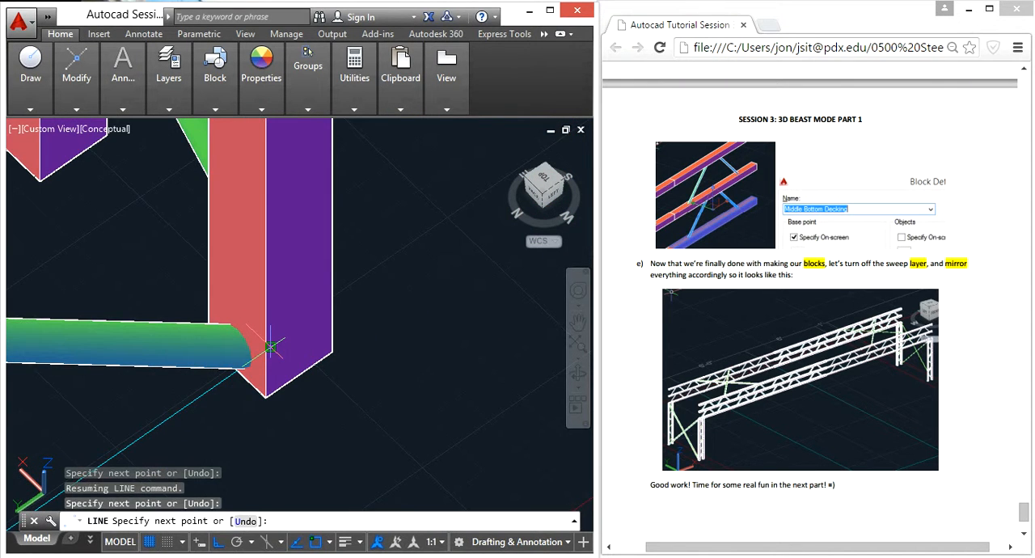
{"action": "key", "text": "Escape"}
Step: In the top view, select the full-length truss with its columns, excluding the cross braces, end braces and the footing and river outlines
{"action": "scroll", "coordinate": [270, 348], "scroll_direction": "down", "scroll_amount": 10}
{"action": "left_click", "coordinate": [544, 178]}
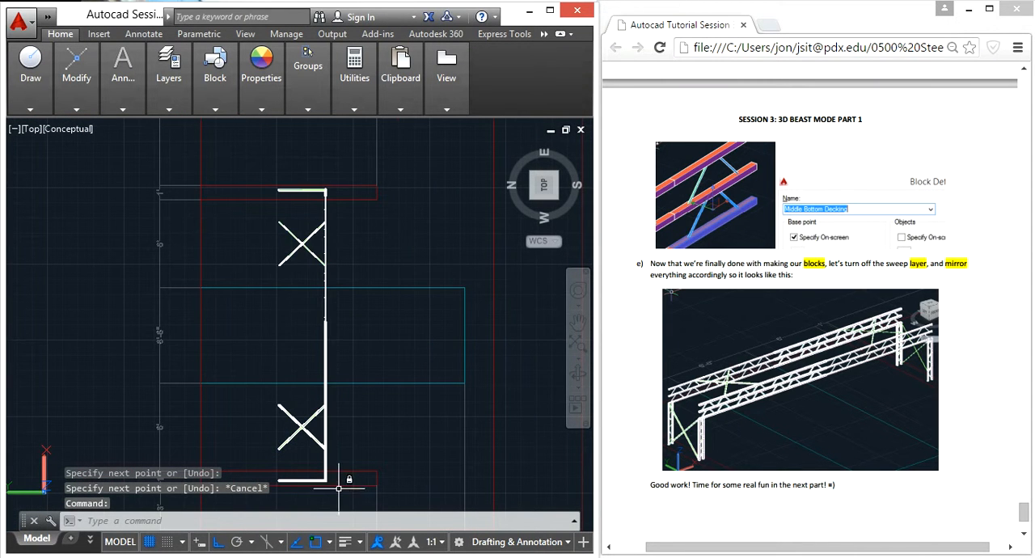
{"action": "left_click", "coordinate": [338, 497]}
{"action": "left_click", "coordinate": [291, 198]}
{"action": "left_click", "coordinate": [302, 196]}
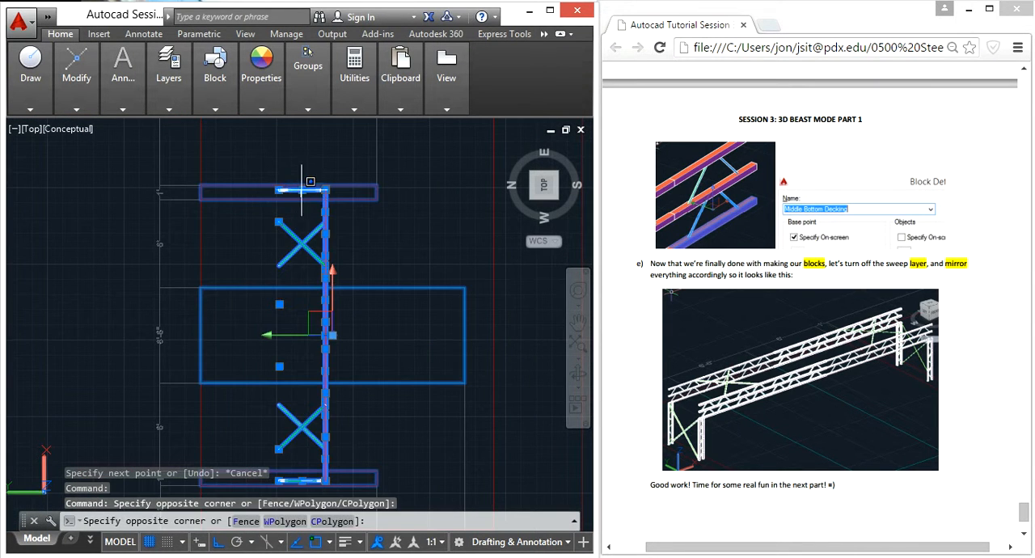
{"action": "left_click", "coordinate": [307, 221]}
{"action": "scroll", "coordinate": [320, 437], "scroll_direction": "down", "scroll_amount": 2}
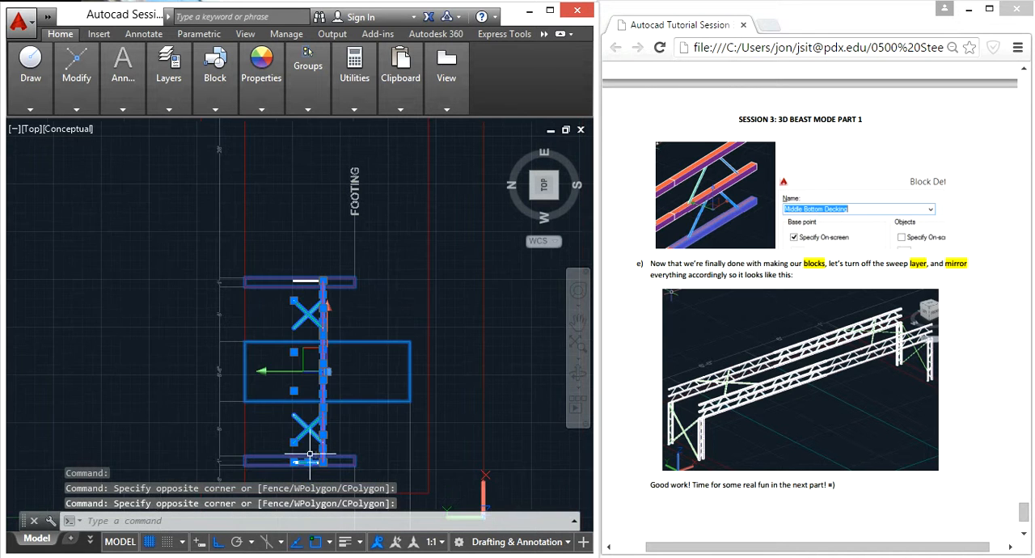
{"action": "left_click", "coordinate": [309, 478], "text": "shift"}
{"action": "left_click", "coordinate": [257, 223], "text": "shift"}
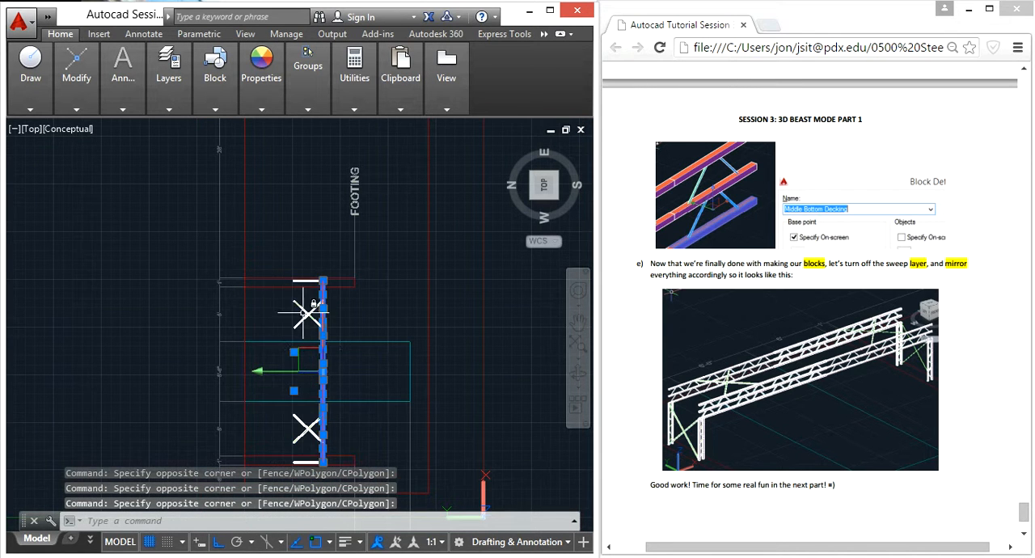
Step: Mirror the selected truss and columns about an orthogonal lengthwise line through the midpoint of the line drawn at the column foot, keeping the source objects
{"action": "mouse_move", "coordinate": [301, 457]}
{"action": "middle_mouse_down"}
{"action": "mouse_move", "coordinate": [280, 455]}
{"action": "mouse_move", "coordinate": [261, 303]}
{"action": "mouse_move", "coordinate": [277, 299]}
{"action": "middle_mouse_up"}
{"action": "type", "text": "mi"}
{"action": "key", "text": "Return"}
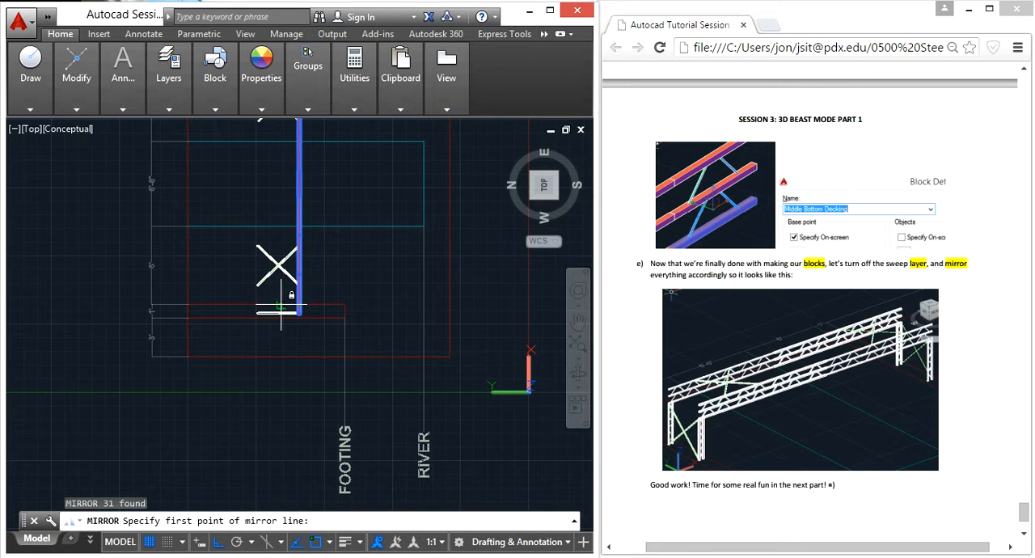
{"action": "scroll", "coordinate": [277, 315], "scroll_direction": "up", "scroll_amount": 6}
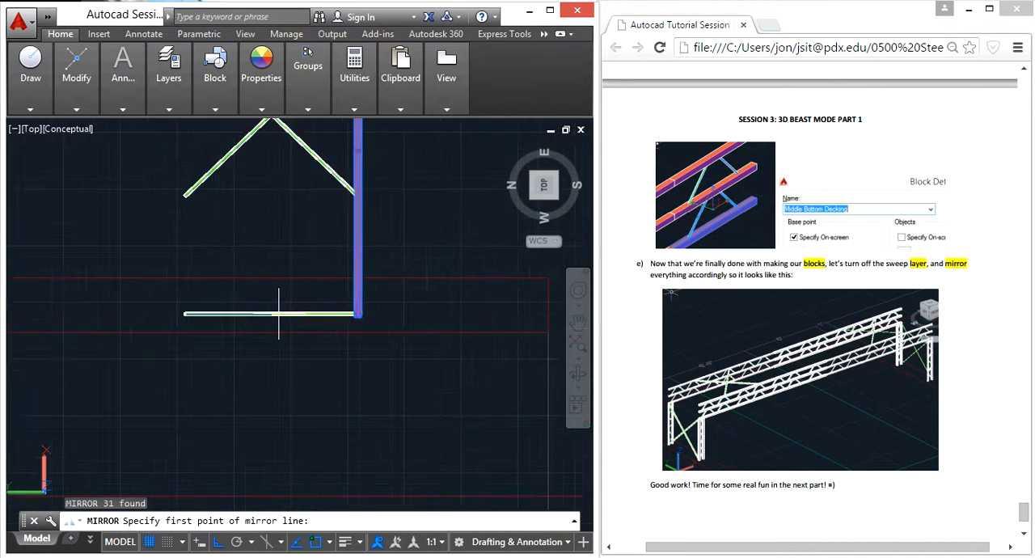
{"action": "scroll", "coordinate": [269, 313], "scroll_direction": "down", "scroll_amount": 4}
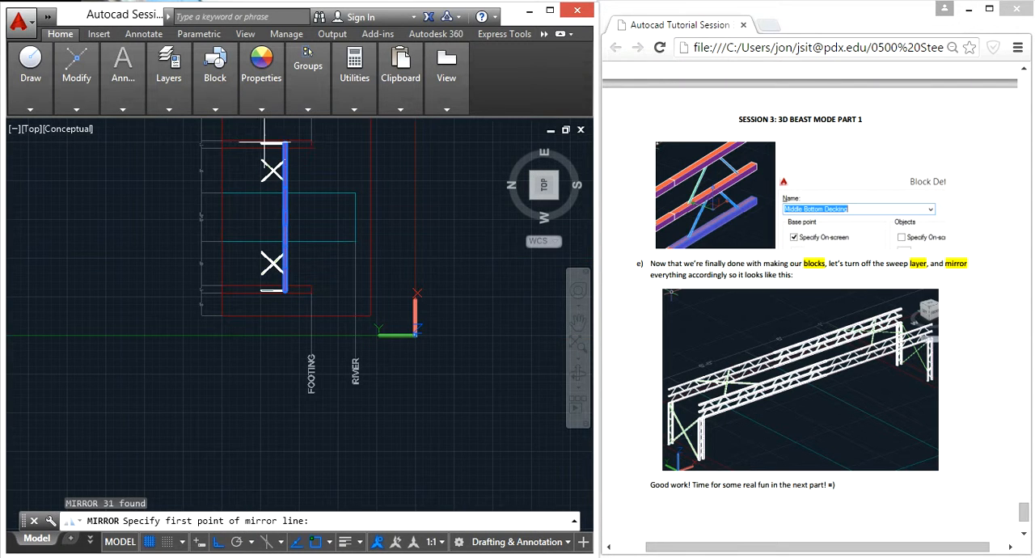
{"action": "scroll", "coordinate": [269, 145], "scroll_direction": "up", "scroll_amount": 4}
{"action": "scroll", "coordinate": [265, 208], "scroll_direction": "down", "scroll_amount": 3}
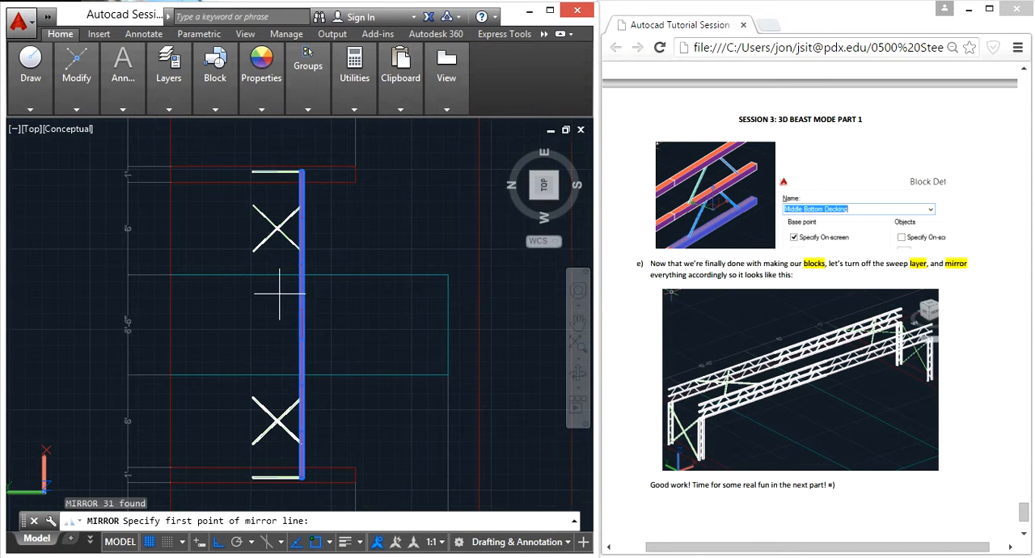
{"action": "scroll", "coordinate": [283, 298], "scroll_direction": "down", "scroll_amount": 2}
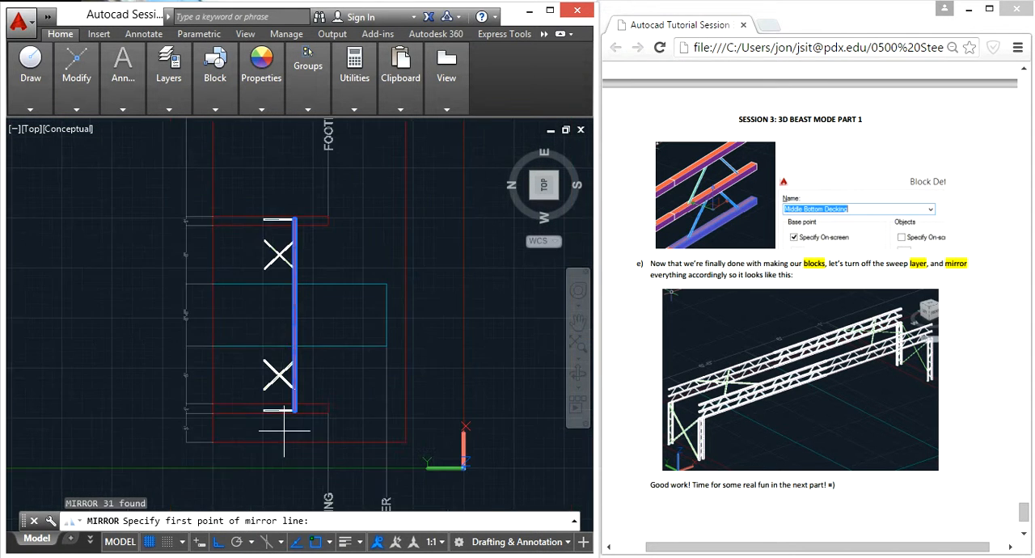
{"action": "middle_click_drag", "start_coordinate": [288, 431], "coordinate": [251, 353], "text": "shift"}
{"action": "scroll", "coordinate": [220, 411], "scroll_direction": "up", "scroll_amount": 5}
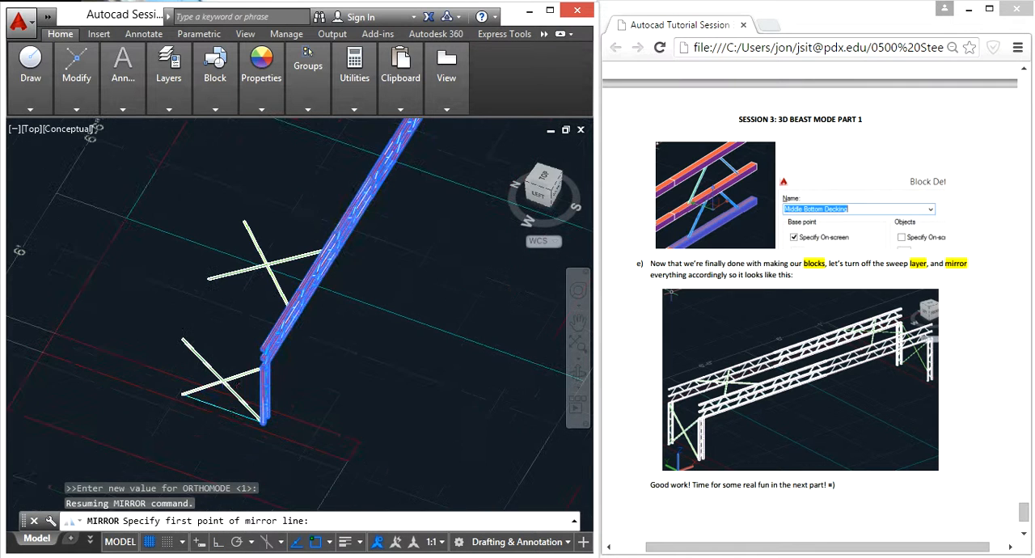
{"action": "left_click", "coordinate": [221, 412]}
{"action": "left_click", "coordinate": [223, 544]}
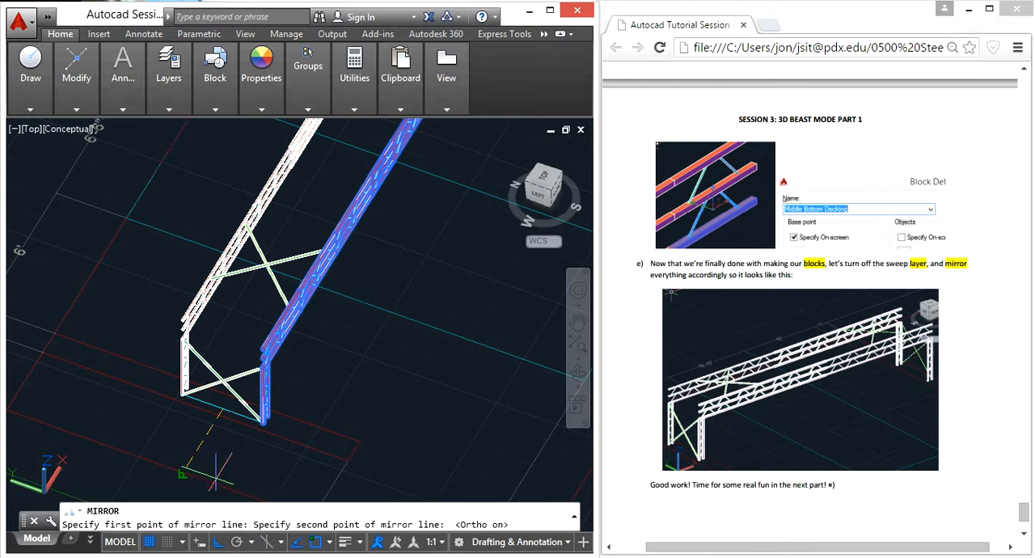
{"action": "left_click", "coordinate": [208, 451]}
{"action": "key", "text": "Return"}
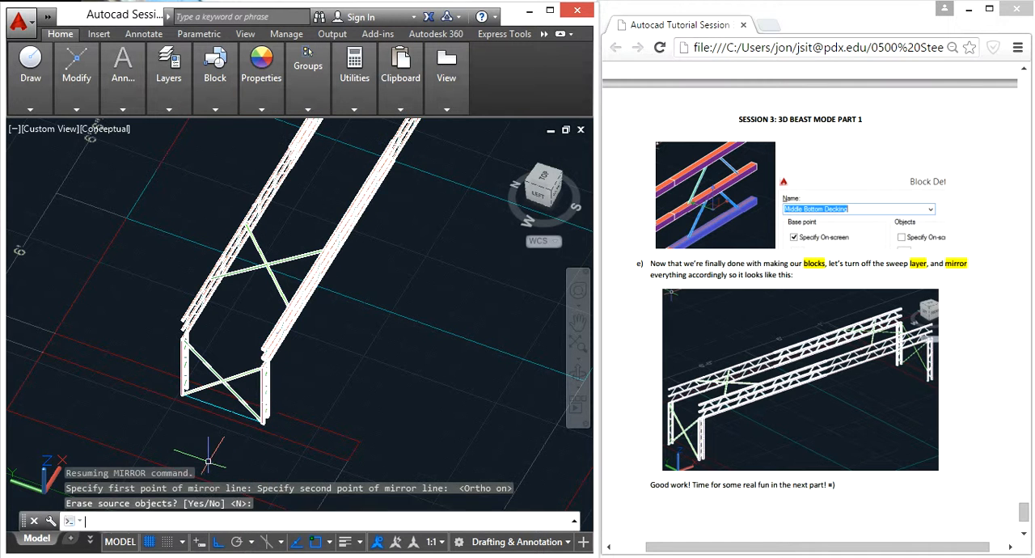
{"action": "key", "text": "Escape"}
{"action": "middle_click_drag", "start_coordinate": [396, 353], "coordinate": [380, 235], "text": "shift"}
{"action": "middle_click_drag", "start_coordinate": [358, 266], "coordinate": [321, 330], "text": "shift"}
{"action": "scroll", "coordinate": [323, 323], "scroll_direction": "down", "scroll_amount": 3}
{"action": "scroll", "coordinate": [206, 335], "scroll_direction": "up", "scroll_amount": 5}
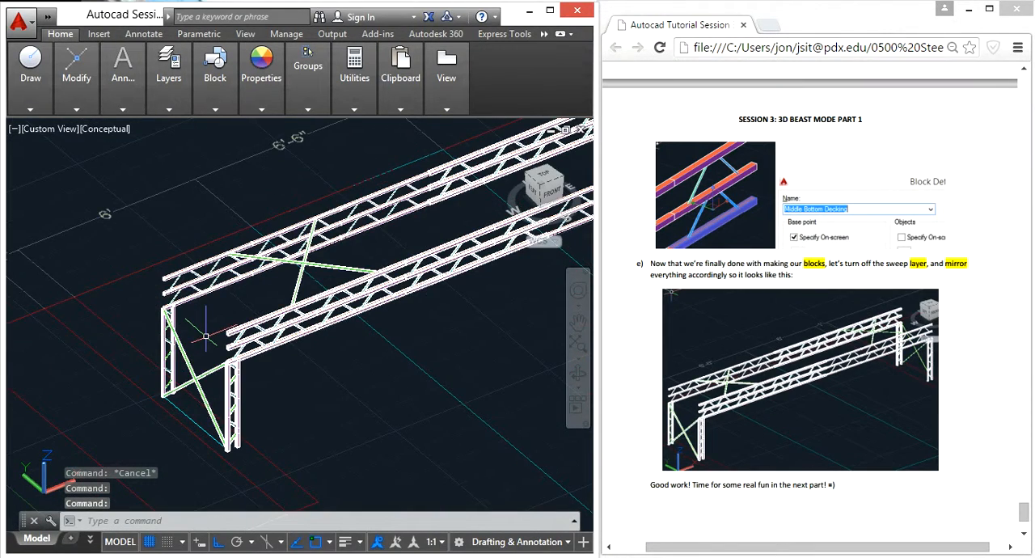